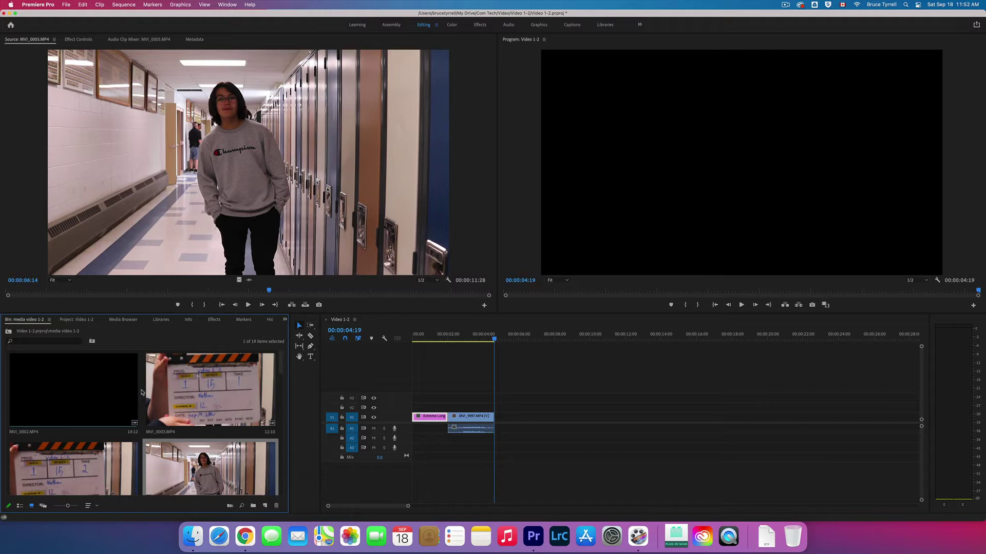
Open clip MVI_0006.MP4 from the media bin in the source monitor and mark an In point at 00:00:08:05
key("grave")
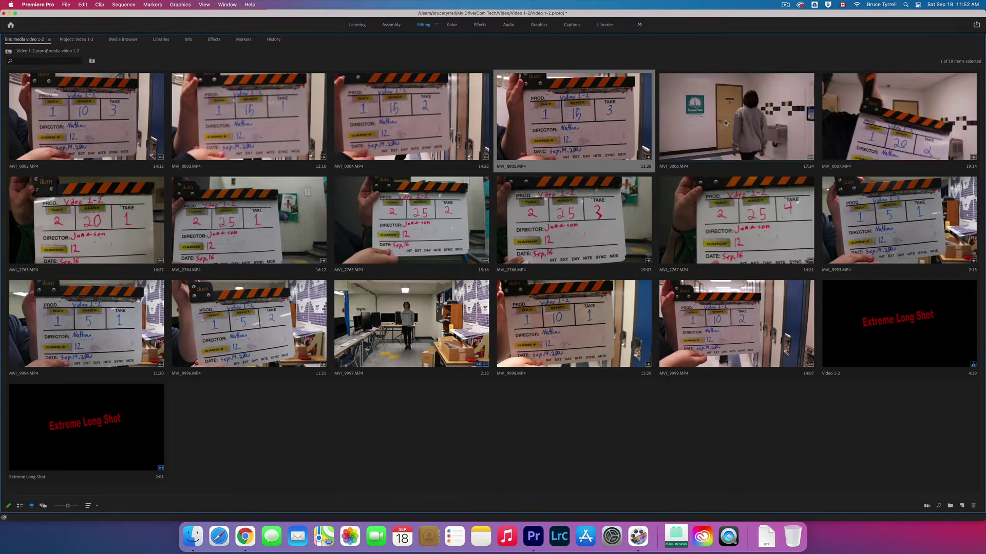
left_click(750, 115)
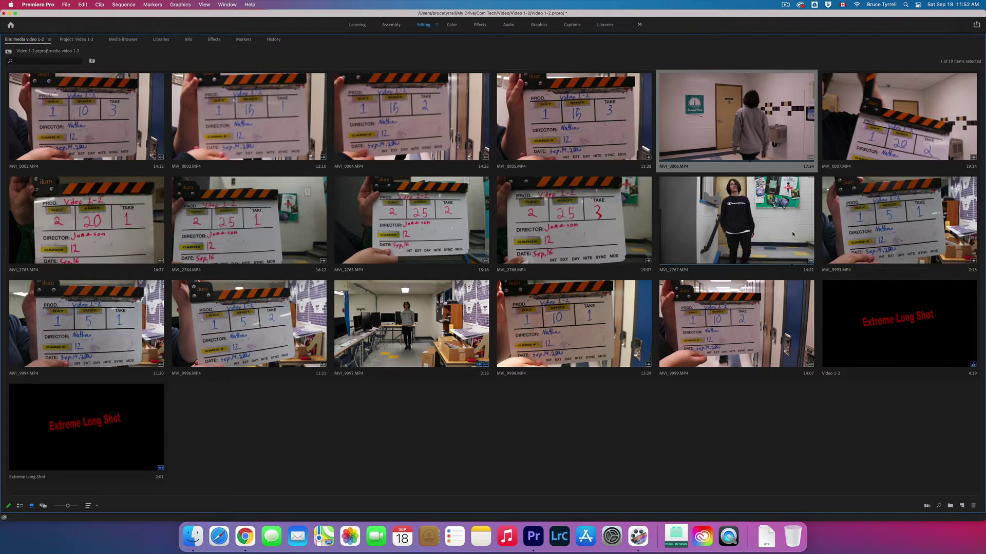
double_click(730, 118)
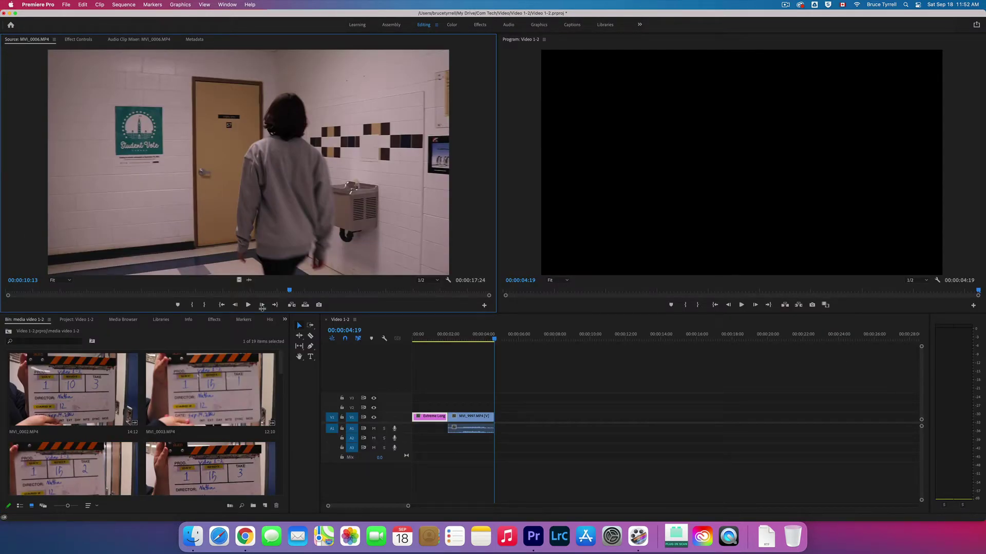
left_click_drag(290, 292, 228, 292)
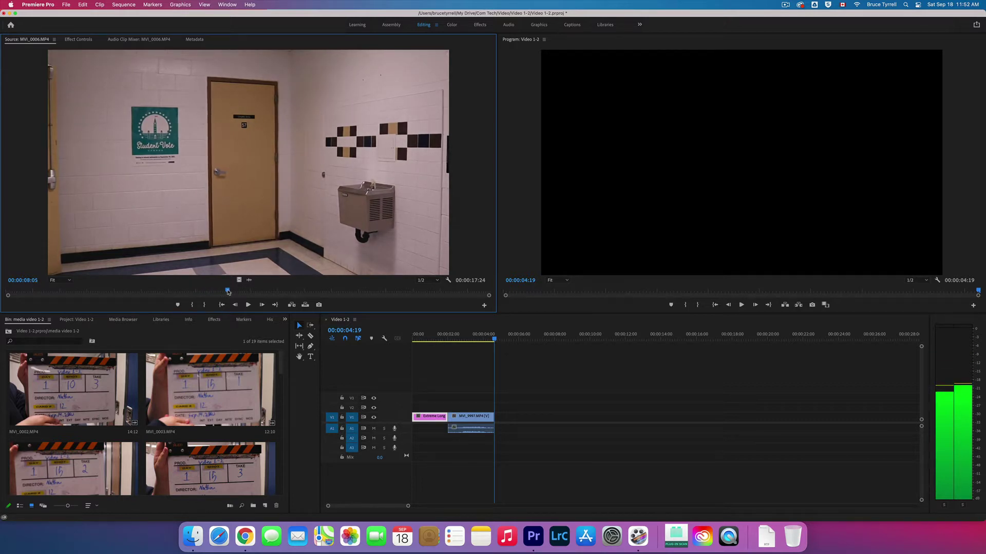
key("i")
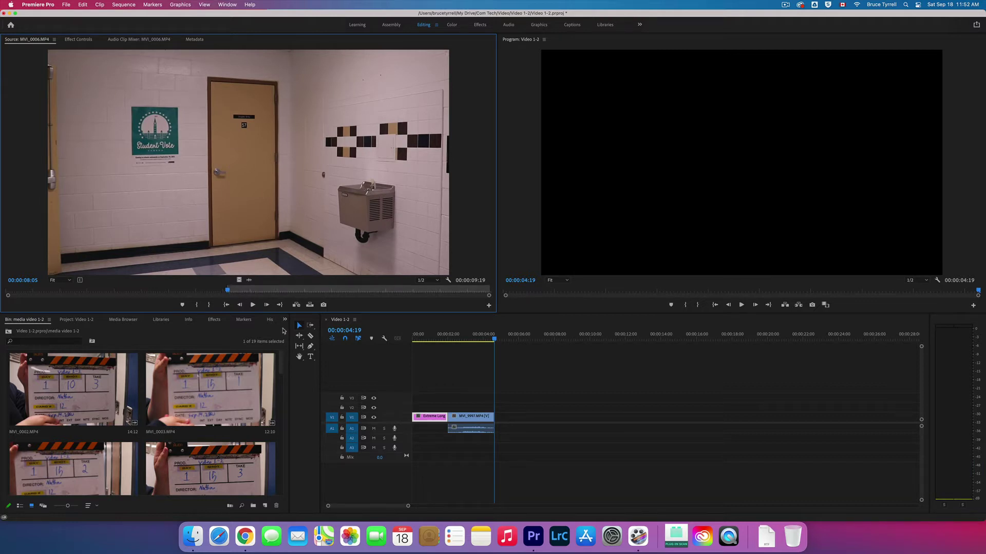
Play through the MVI_0006.MP4 shot and move its In point to 00:00:09:16, just before the person enters the frame
key("space")
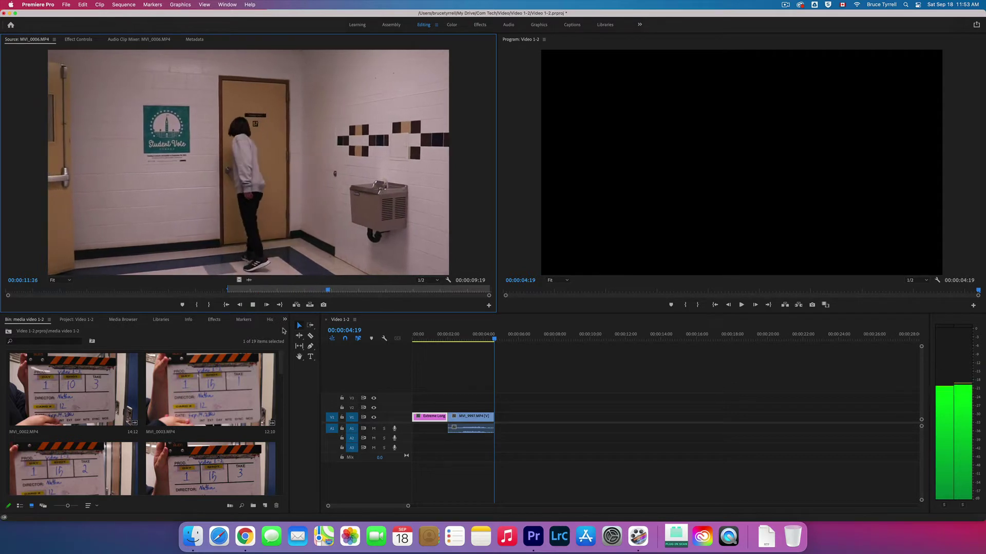
key("space")
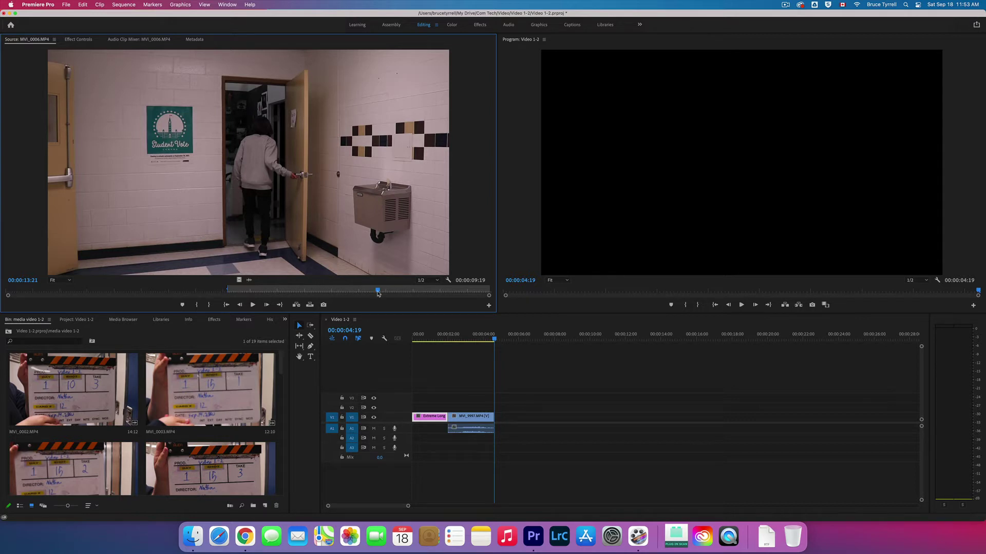
left_click_drag(378, 291, 376, 291)
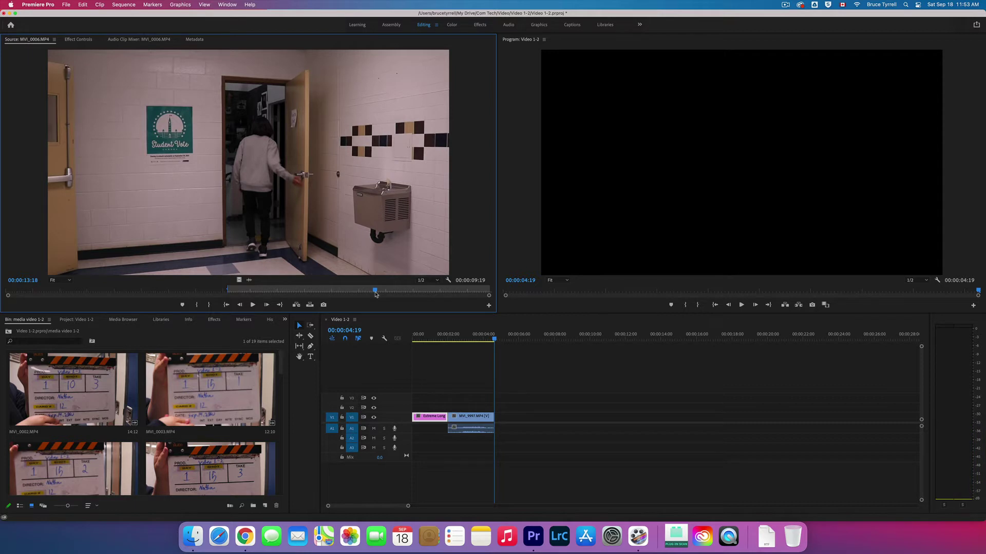
key("space")
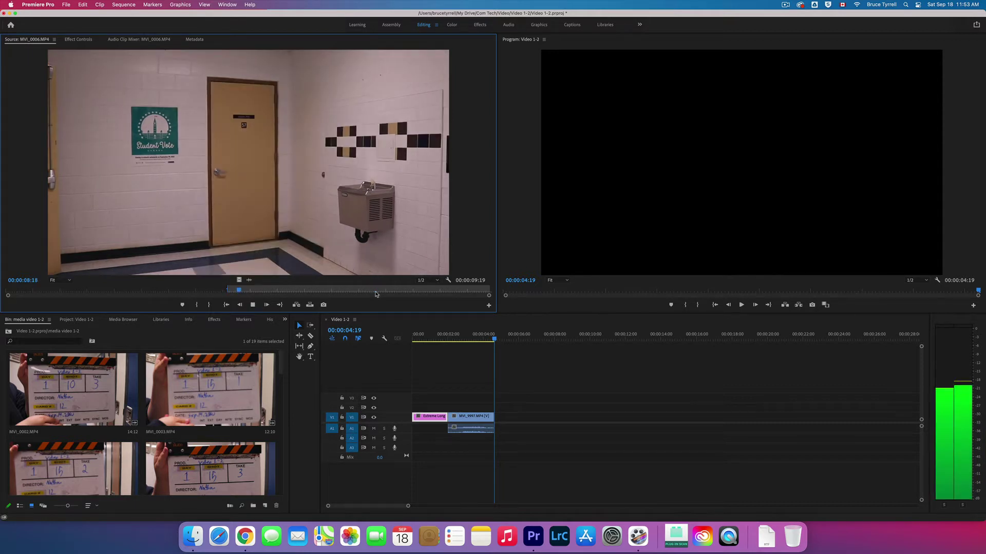
key("space")
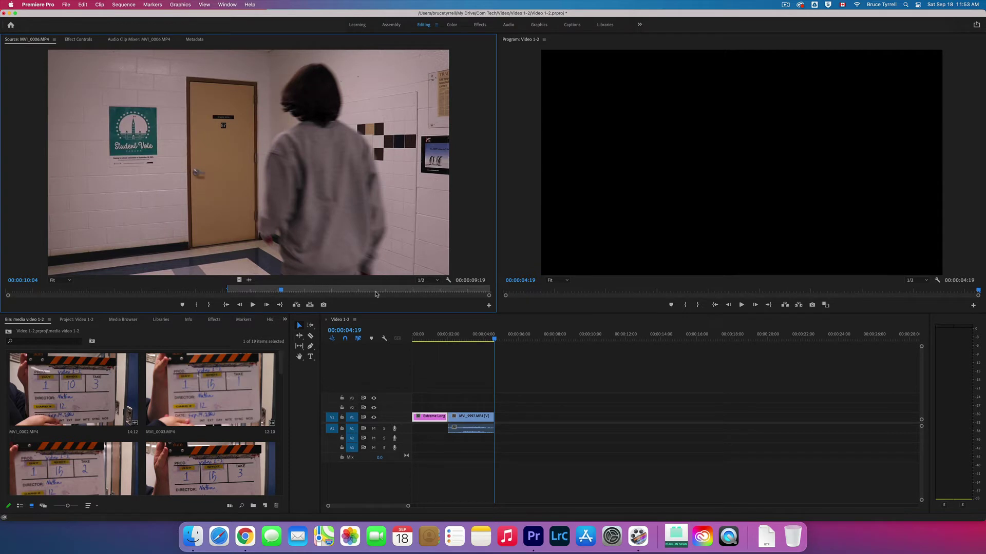
key("j")
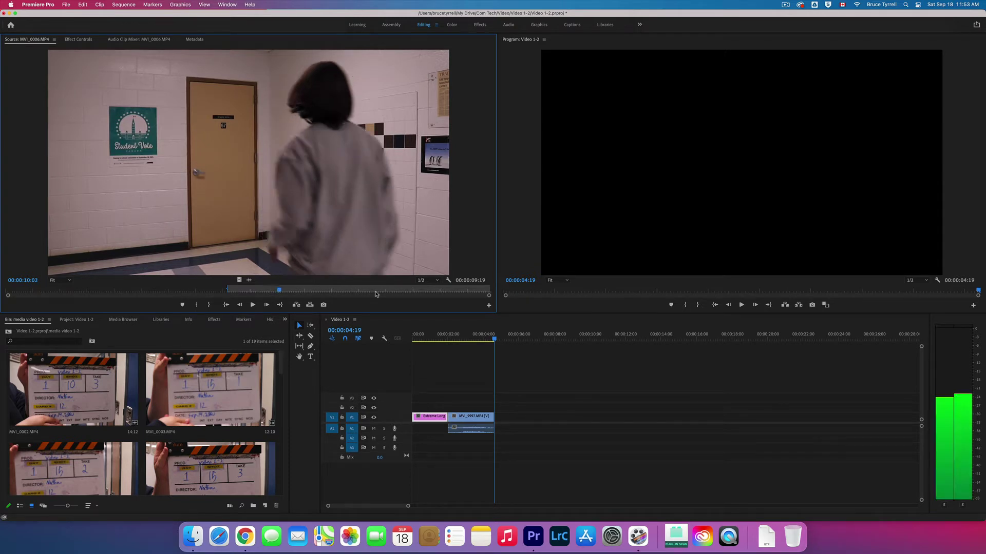
key("l")
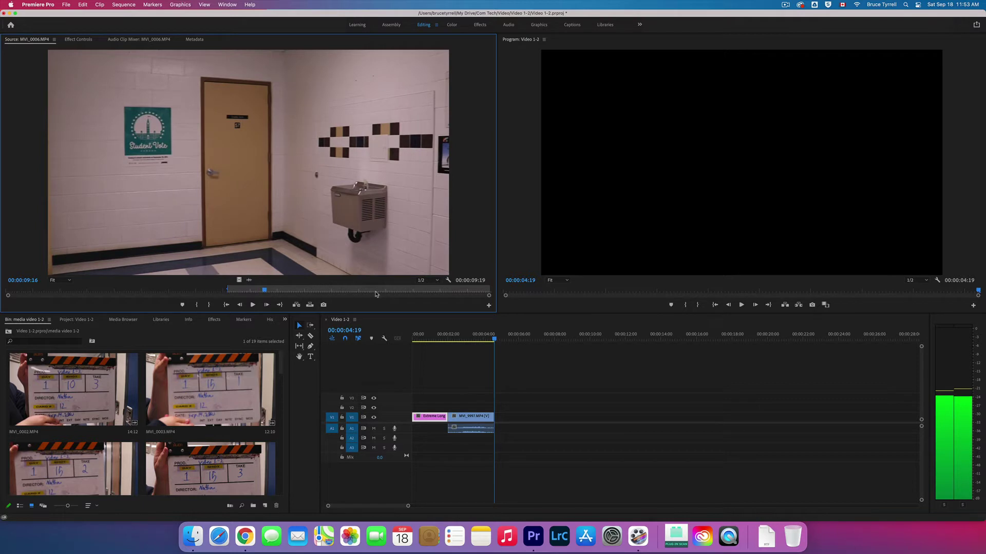
key("i")
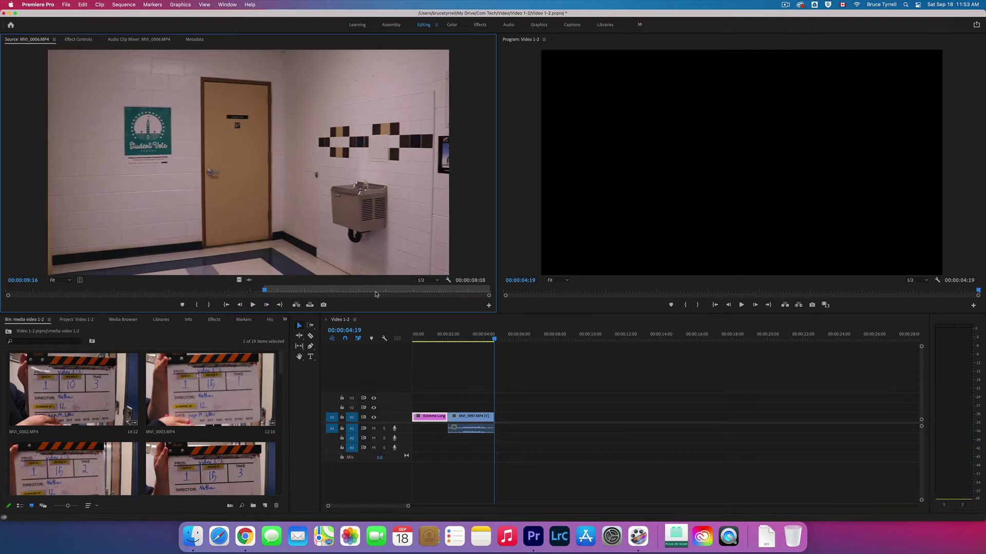
Mark the Out point of MVI_0006.MP4 at 00:00:12:07, where the person reaches the door handle
key("space")
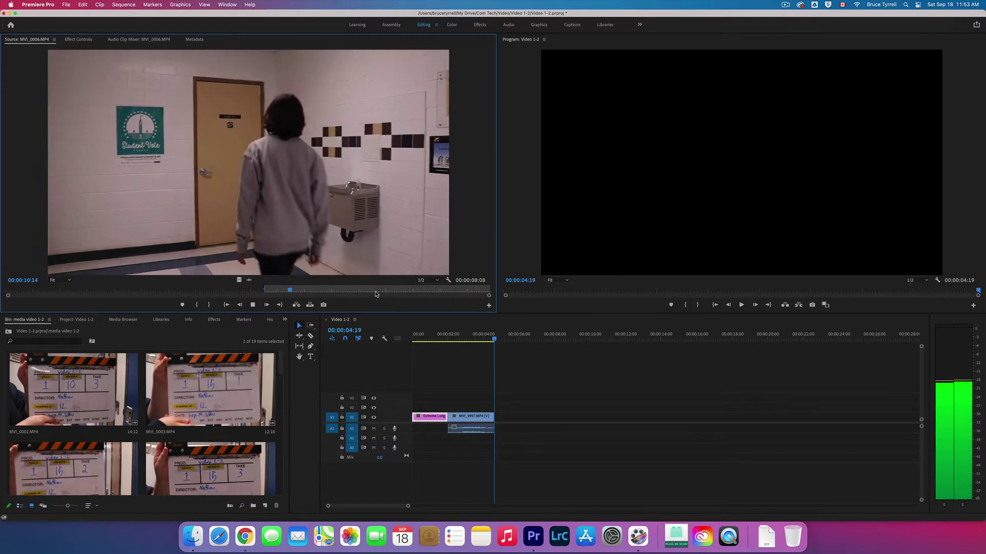
key("space")
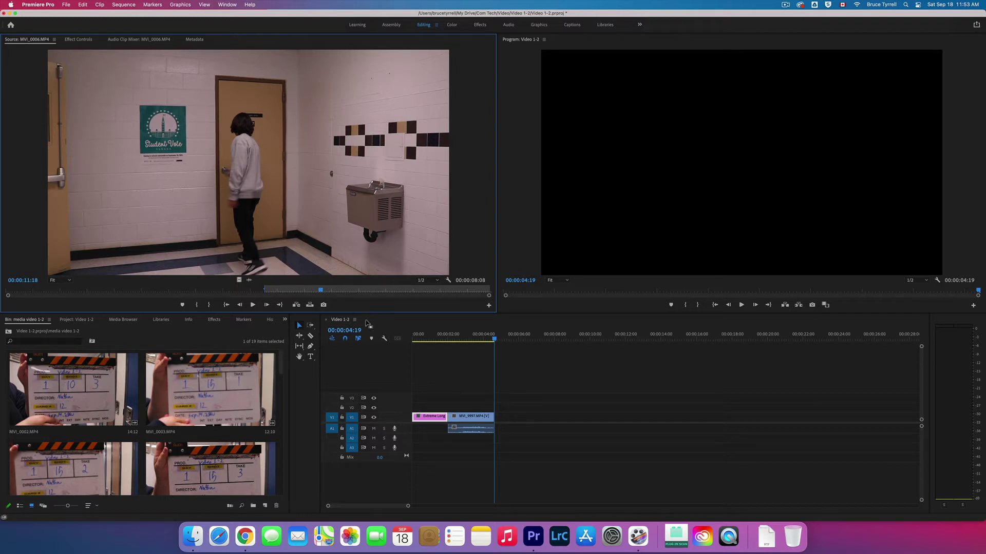
left_click_drag(321, 292, 338, 291)
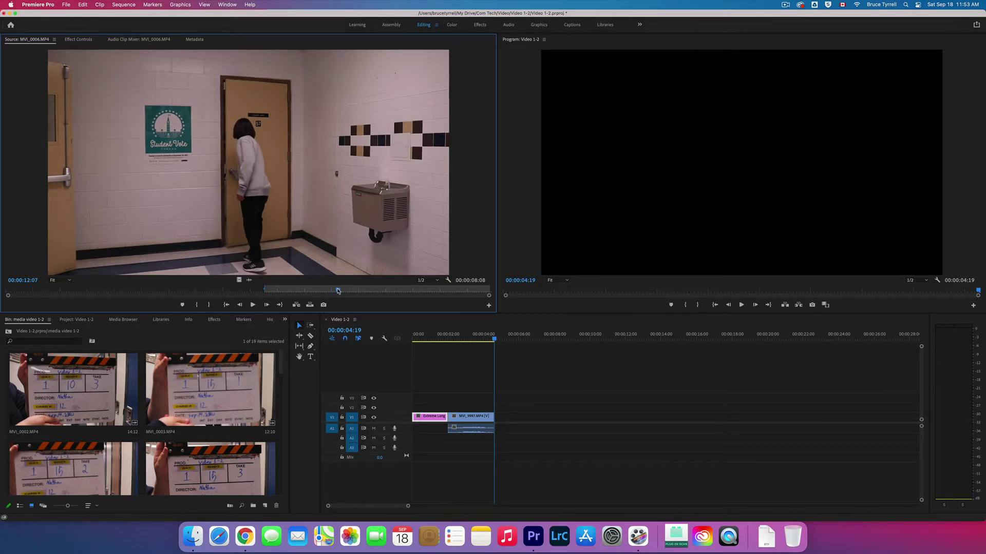
key("o")
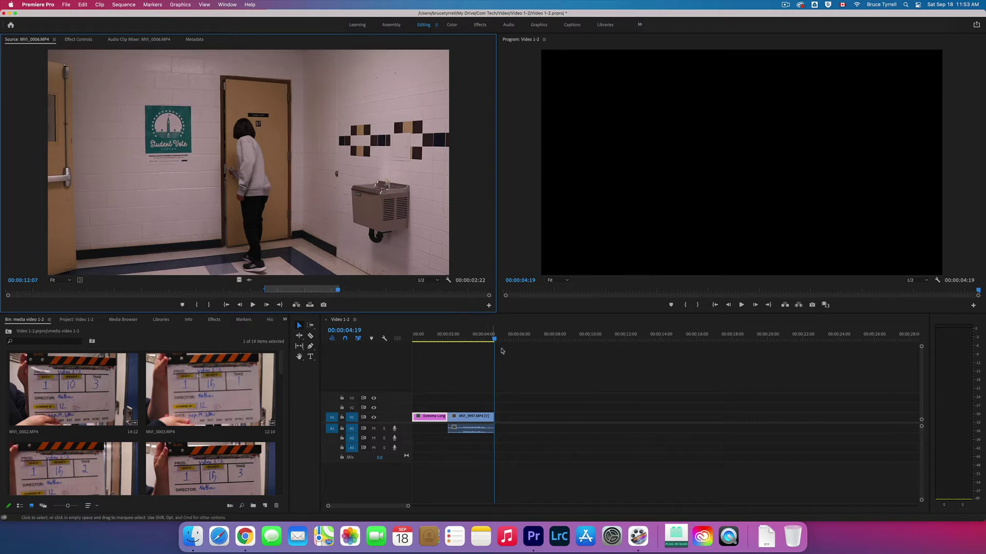
Add the trimmed MVI_0006.MP4 clip at the end of the Video 1-2 sequence as an overwrite edit
left_click(481, 340)
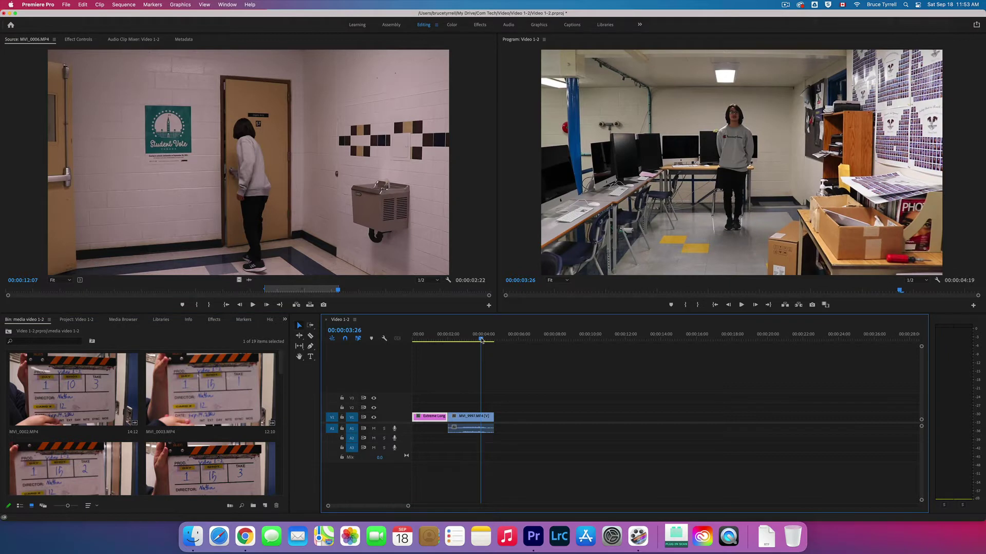
key("End")
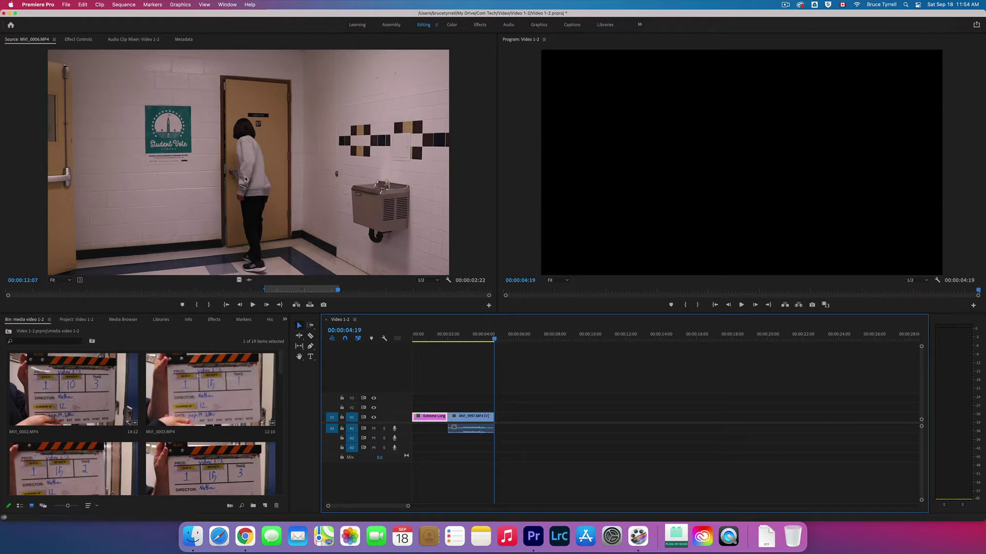
left_click_drag(245, 188, 669, 154)
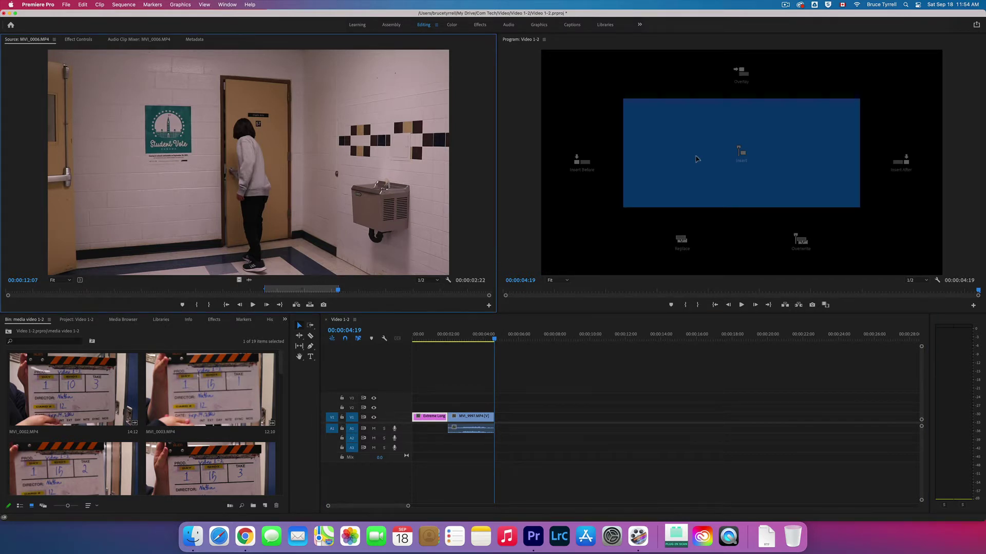
left_click_drag(697, 159, 799, 239)
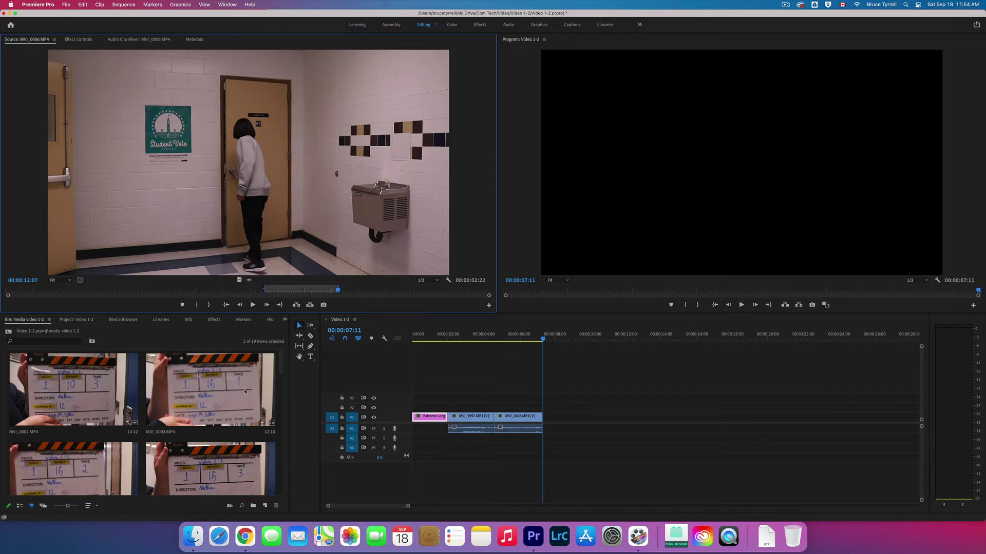
Open clip MVI_2767.MP4 in the source monitor and examine the door-opening frame at 00:00:08:23 in an enlarged view
left_click(210, 390)
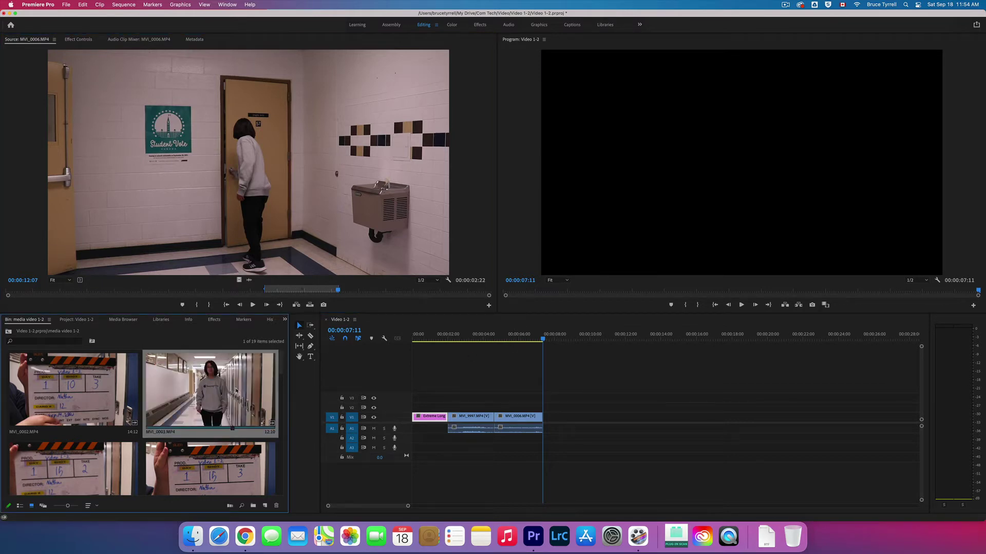
key("grave")
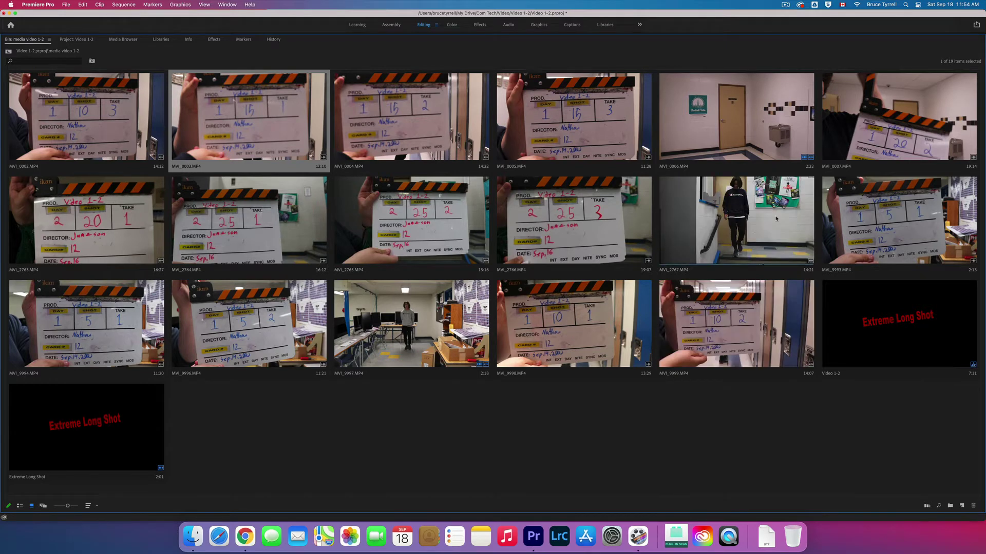
double_click(746, 219)
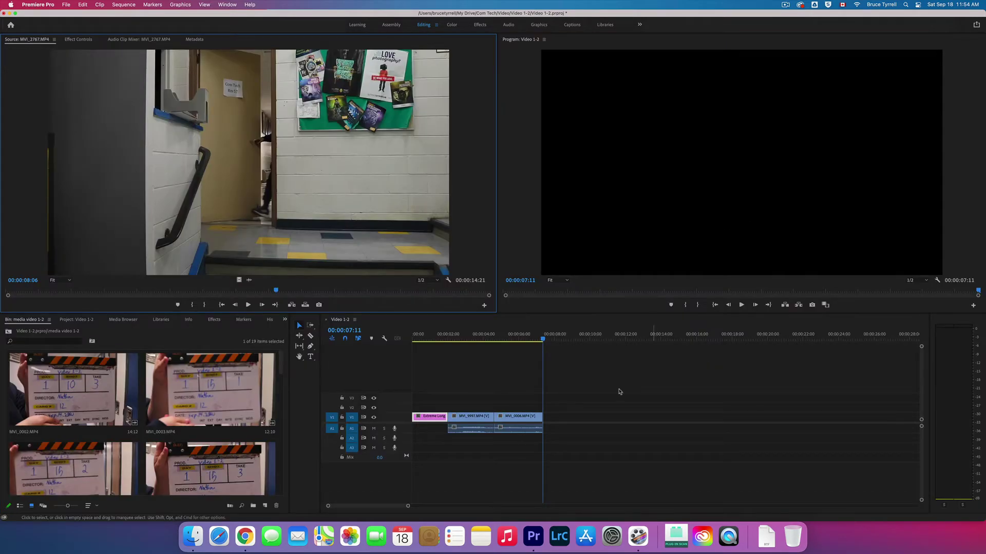
mouse_move(276, 292)
left_mouse_down()
mouse_move(236, 293)
mouse_move(295, 297)
left_mouse_up()
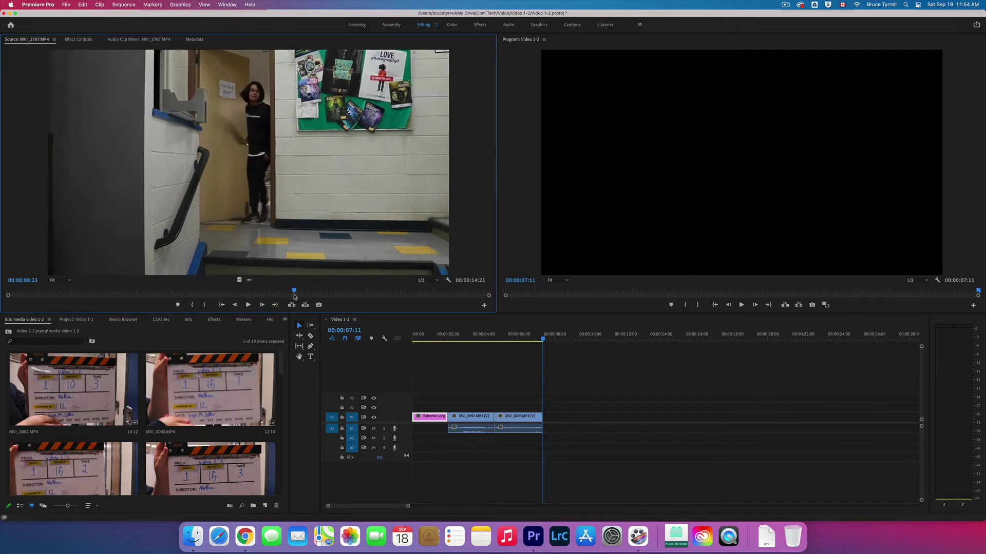
key("grave")
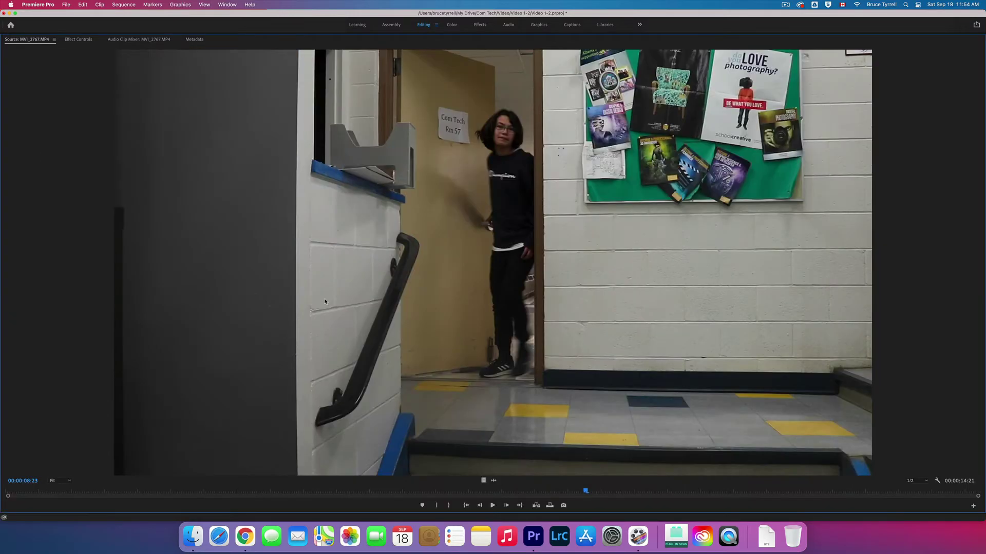
key("grave")
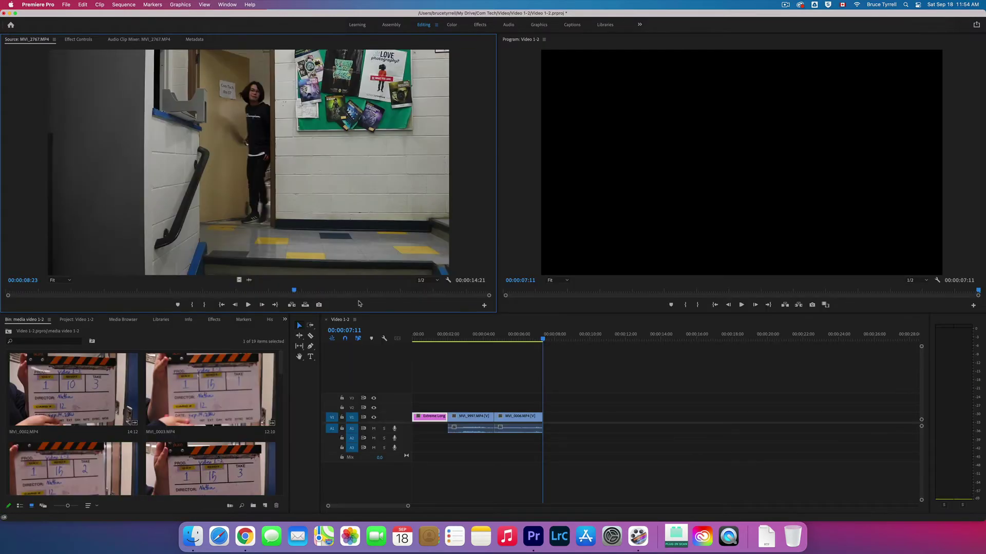
Open clip MVI_2766.MP4 from the media bin in the source monitor and mark its In point at 00:00:10:13
left_click(175, 389)
key("grave")
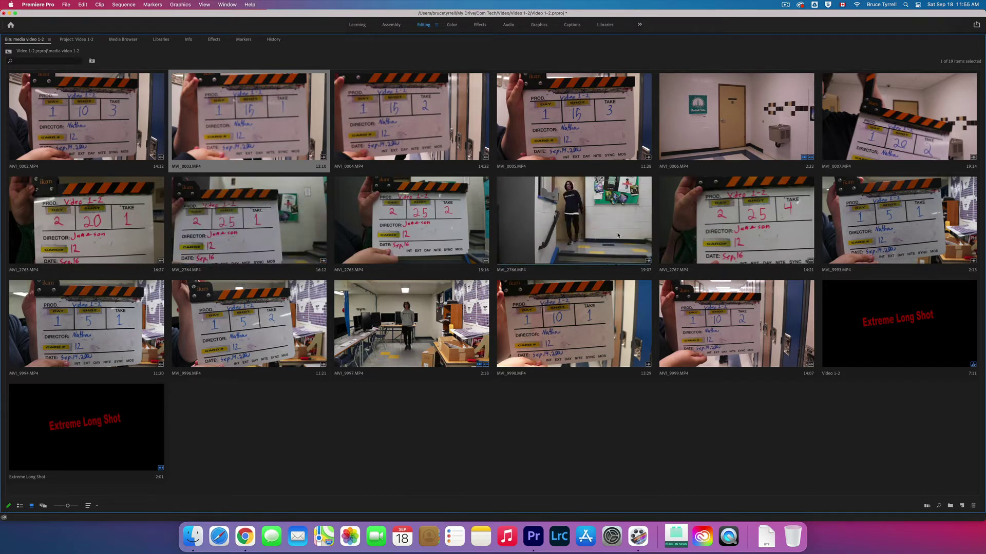
double_click(568, 235)
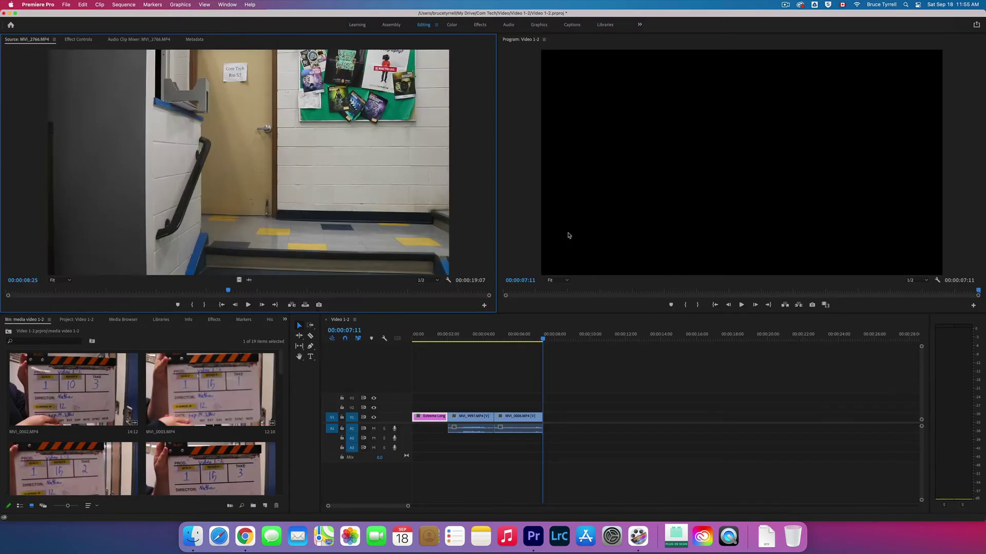
left_click_drag(229, 292, 269, 294)
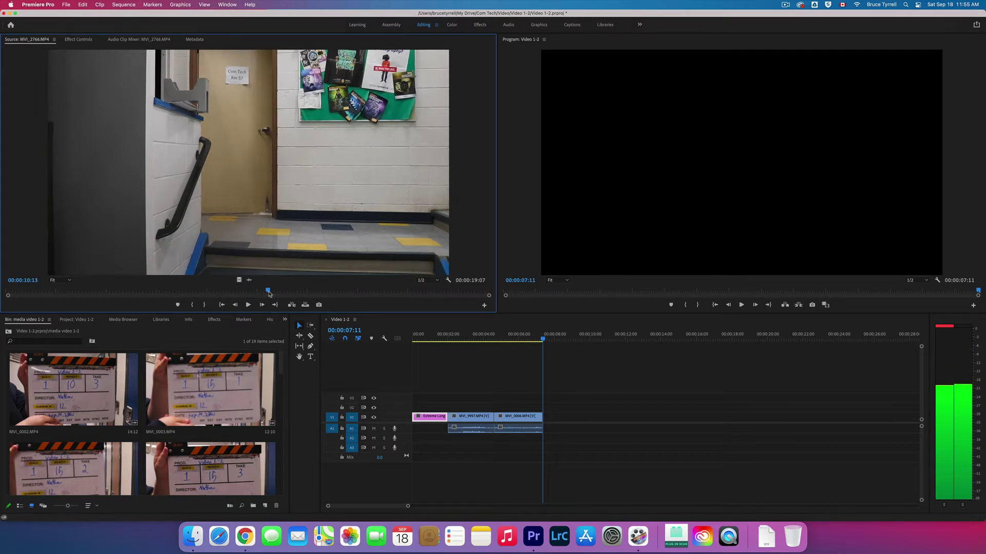
key("i")
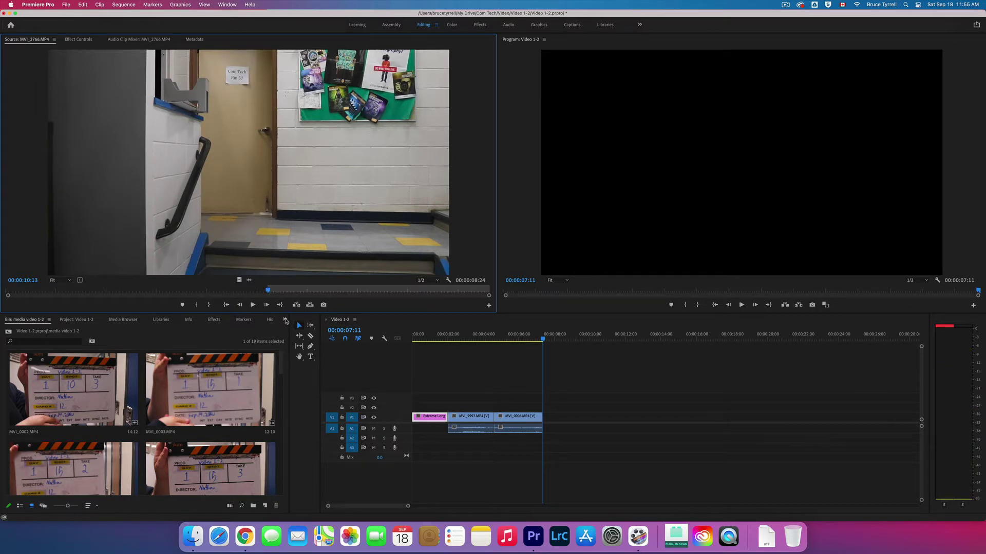
Play MVI_2766.MP4 and mark its Out point at 00:00:16:13, as the person walks down the steps
key("space")
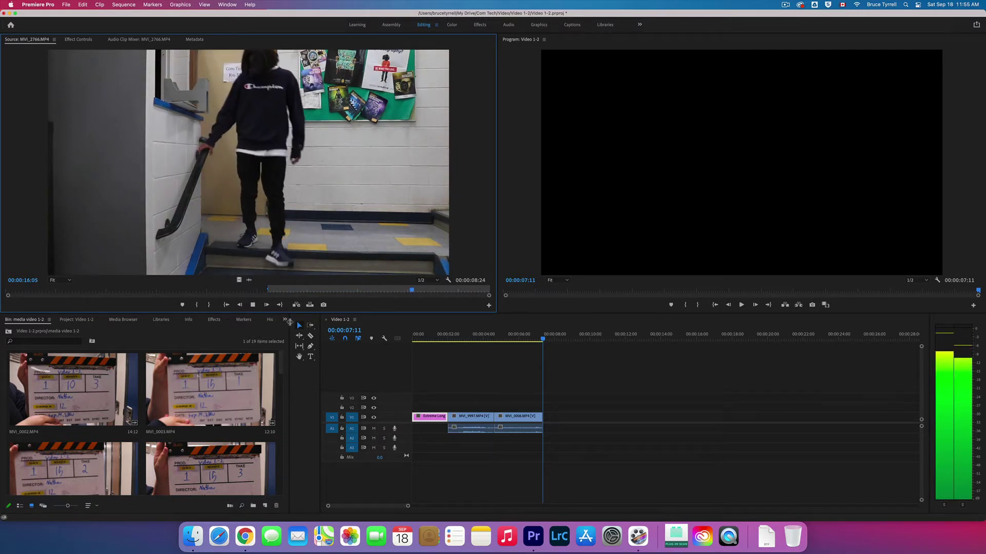
key("space")
key("o")
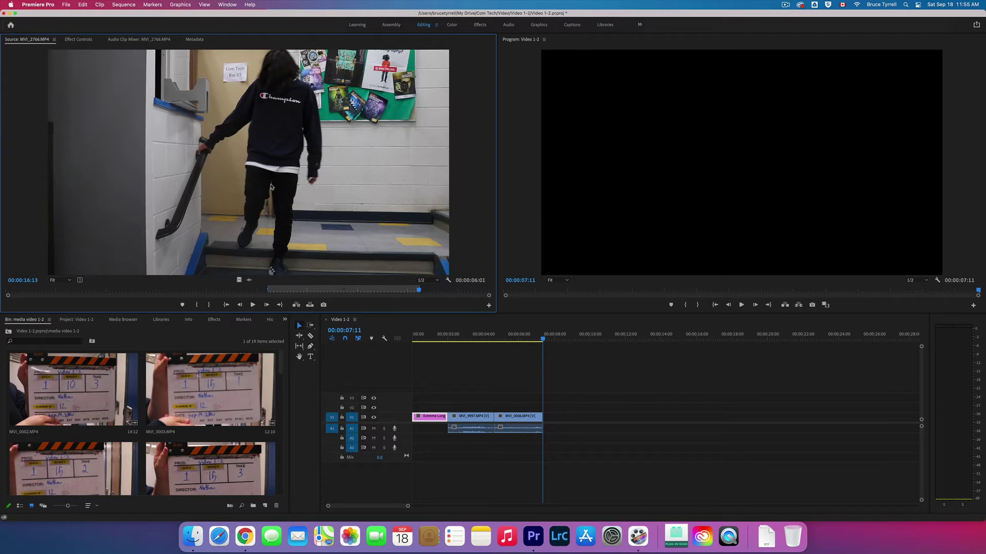
Try placing the trimmed MVI_2766.MP4 clip directly on the V1 and A1 tracks after the existing clips
left_click_drag(271, 187, 554, 423)
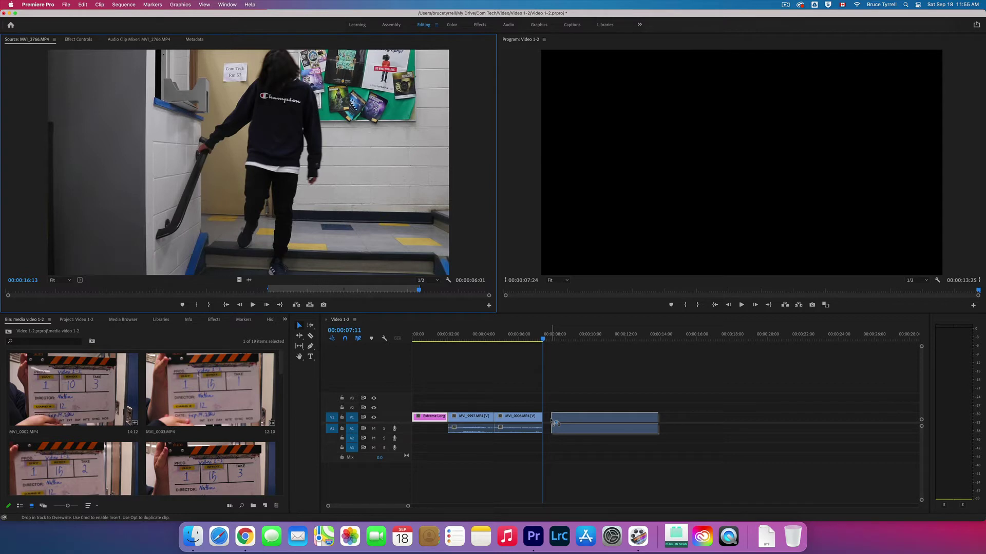
left_click_drag(551, 421, 297, 204)
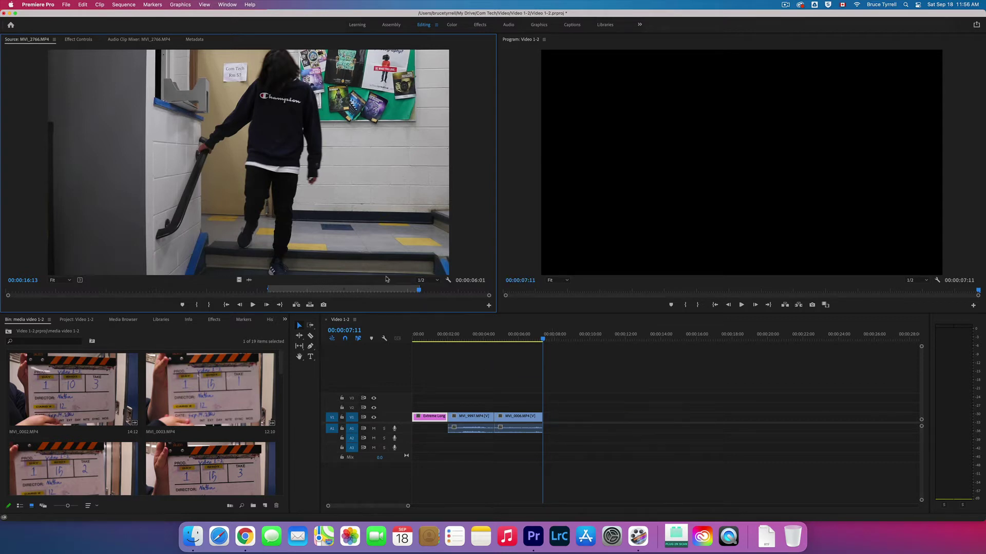
left_click(346, 339)
left_click_drag(323, 263, 548, 423)
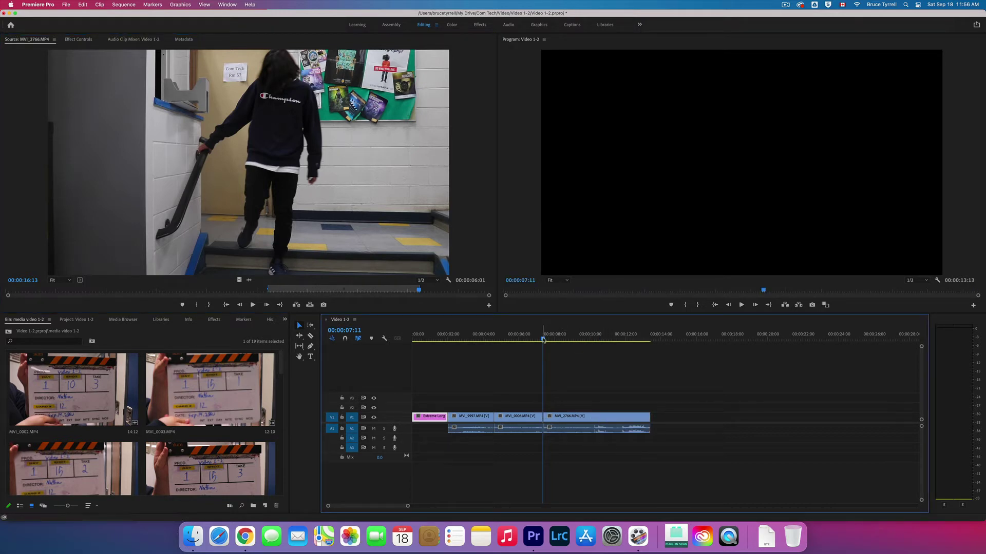
left_click_drag(545, 342, 549, 343)
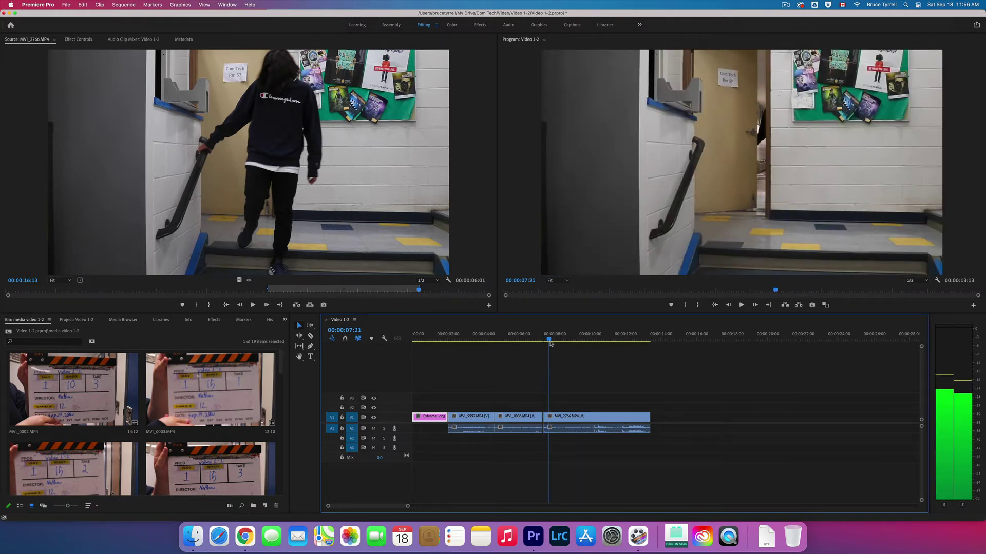
left_click(625, 419)
key("Delete")
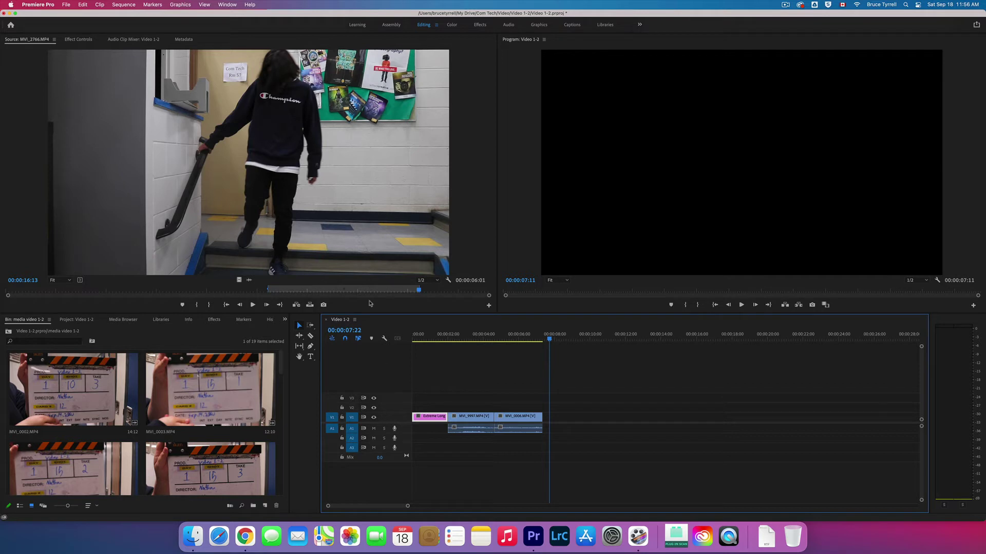
Place the trimmed MVI_2766.MP4 clip directly after MVI_0006.MP4 on V1 and A1, and play the sequence from the start of MVI_0006.MP4
left_click_drag(329, 206, 547, 422)
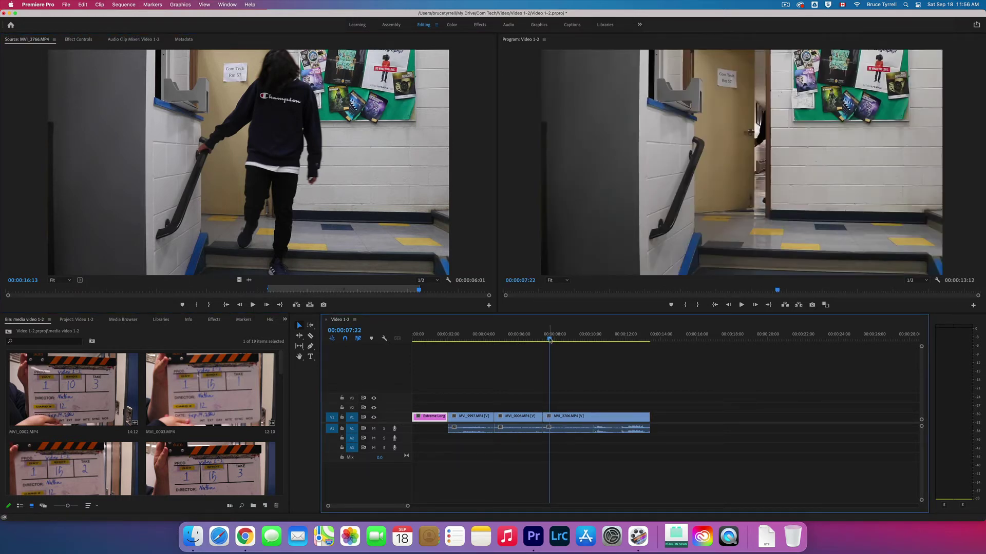
left_click_drag(549, 339, 550, 340)
key("Up")
key("Up")
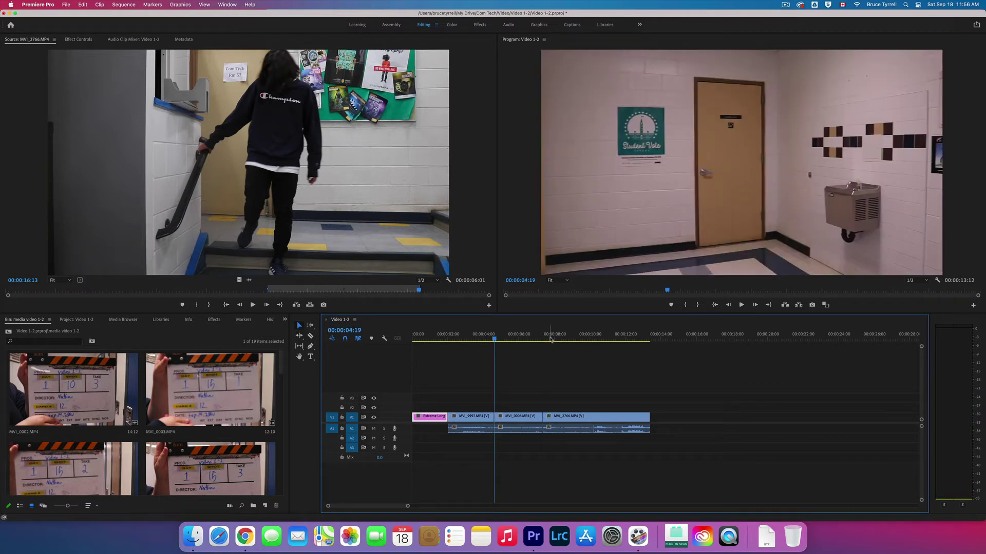
key("space")
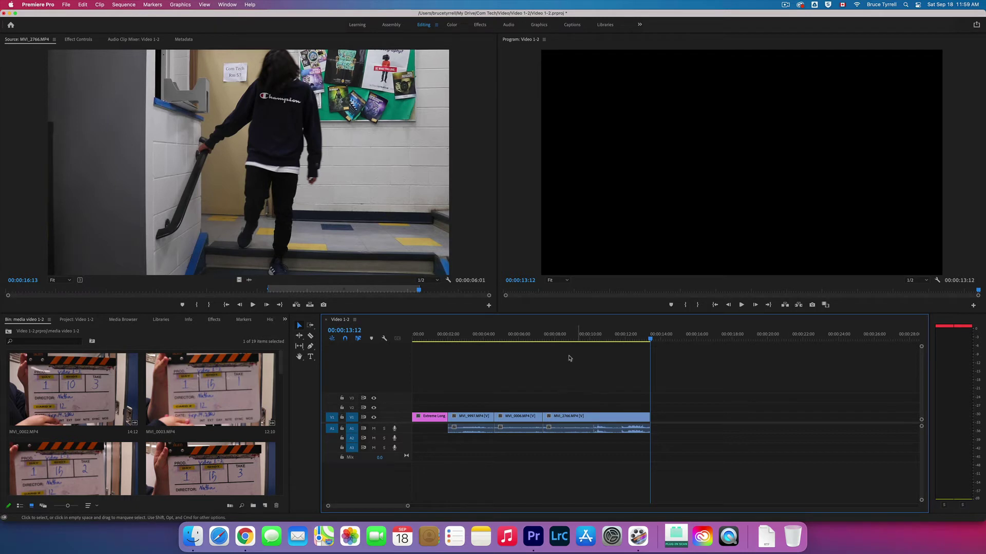
Try moving MVI_2766.MP4 to start at 00:00:09:04 on the timeline and extending the end of MVI_0006.MP4 to a duration of 00:00:03:15
mouse_move(555, 339)
left_mouse_down()
mouse_move(536, 339)
mouse_move(545, 342)
left_mouse_up()
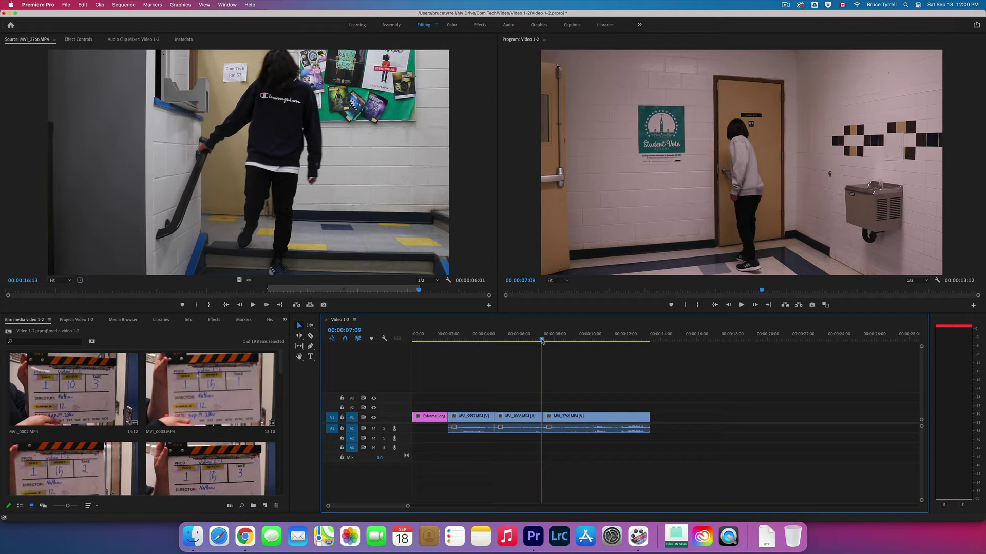
mouse_move(543, 341)
left_mouse_down()
mouse_move(568, 344)
mouse_move(537, 349)
left_mouse_up()
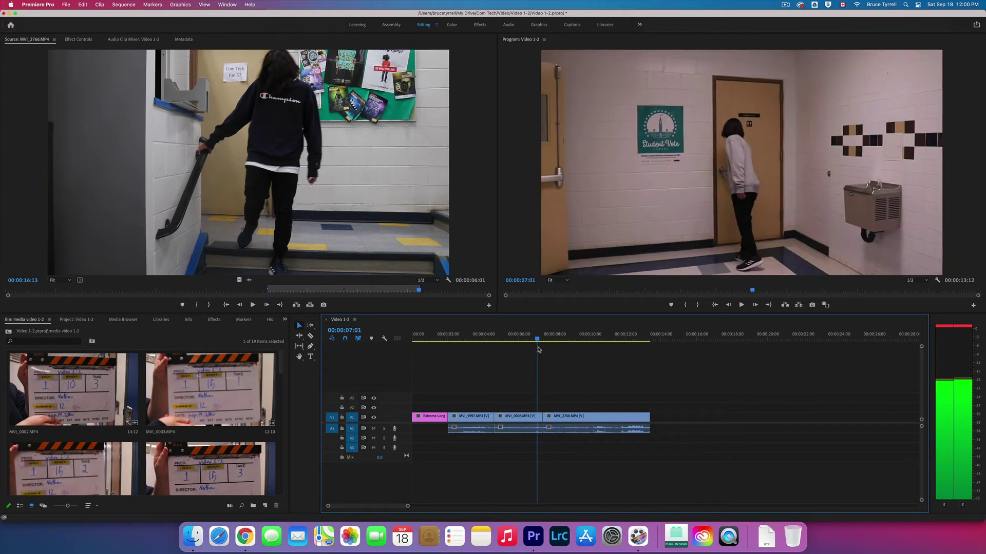
mouse_move(555, 416)
left_mouse_down()
mouse_move(586, 417)
mouse_move(547, 417)
mouse_move(555, 417)
left_mouse_up()
left_click(527, 416)
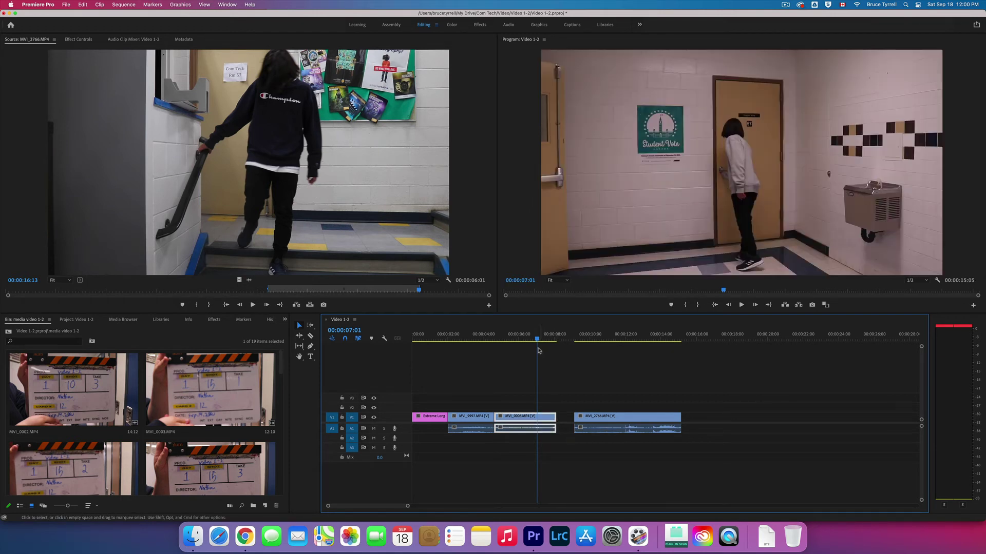
Open the MVI_0006.MP4 timeline clip in the source monitor and set its Out point at 00:00:13:21, with the door wide open
mouse_move(538, 342)
left_mouse_down()
mouse_move(557, 342)
mouse_move(548, 343)
left_mouse_up()
double_click(540, 420)
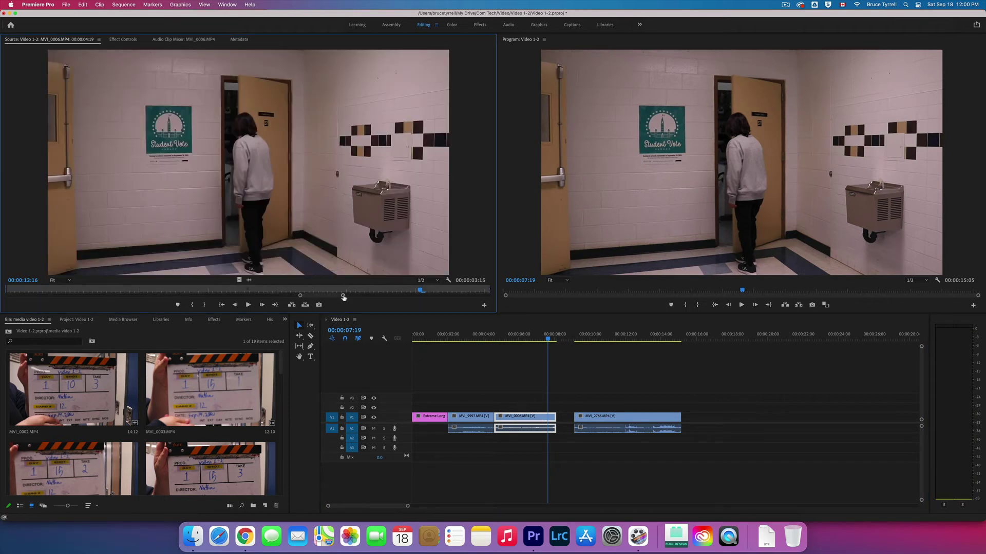
left_click_drag(343, 295, 428, 295)
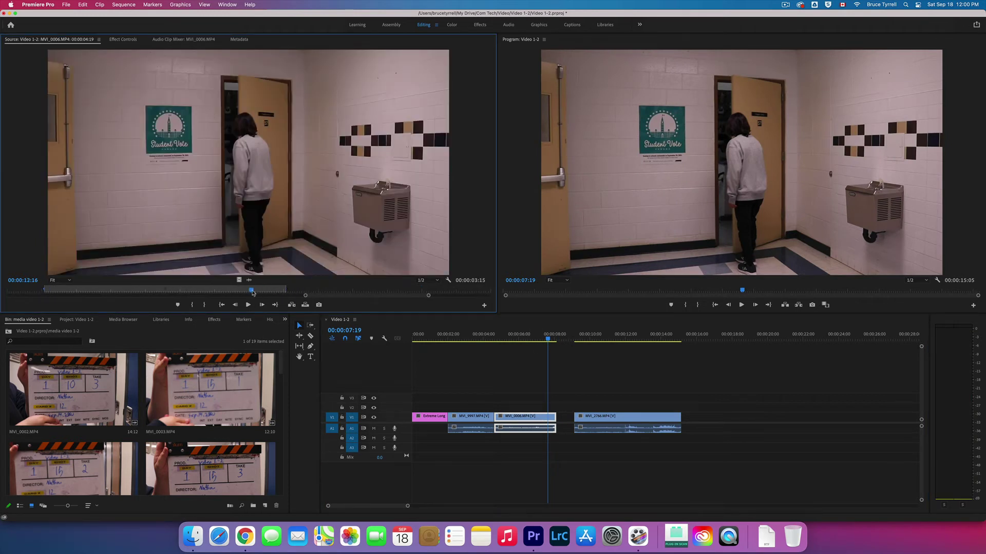
key("space")
left_click_drag(295, 294, 333, 294)
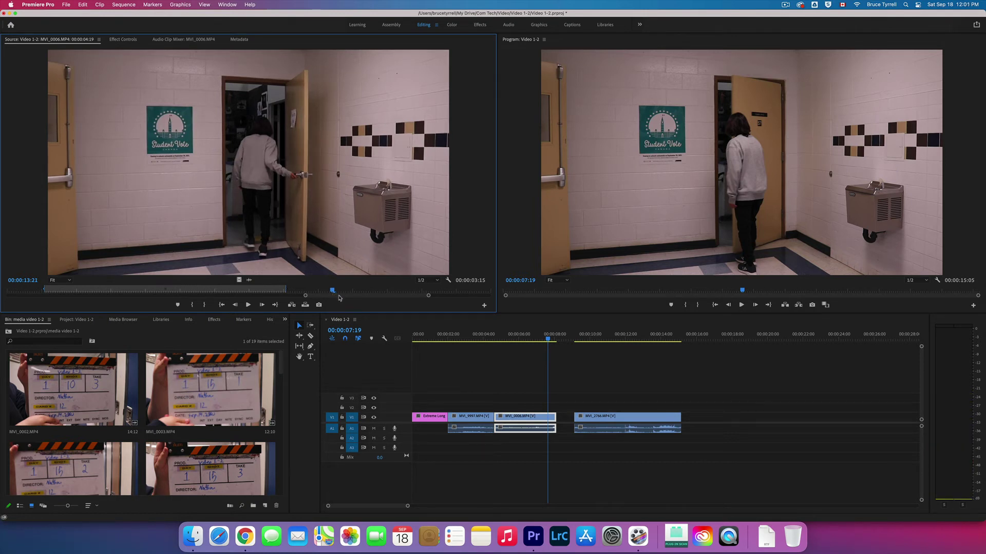
key("o")
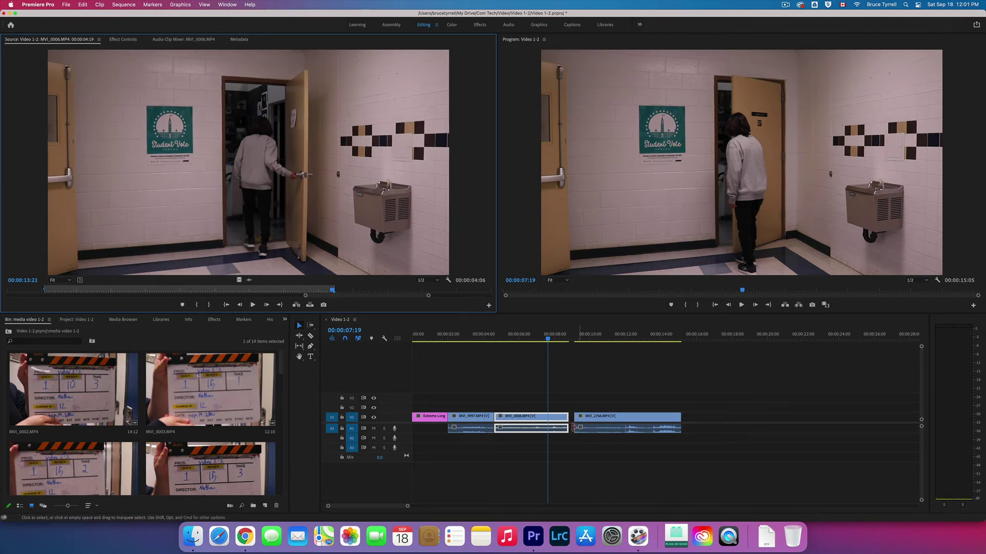
Set the In point of the MVI_2766.MP4 timeline clip at 00:00:12:02 in the source monitor and move the clip directly after MVI_0006.MP4
double_click(600, 420)
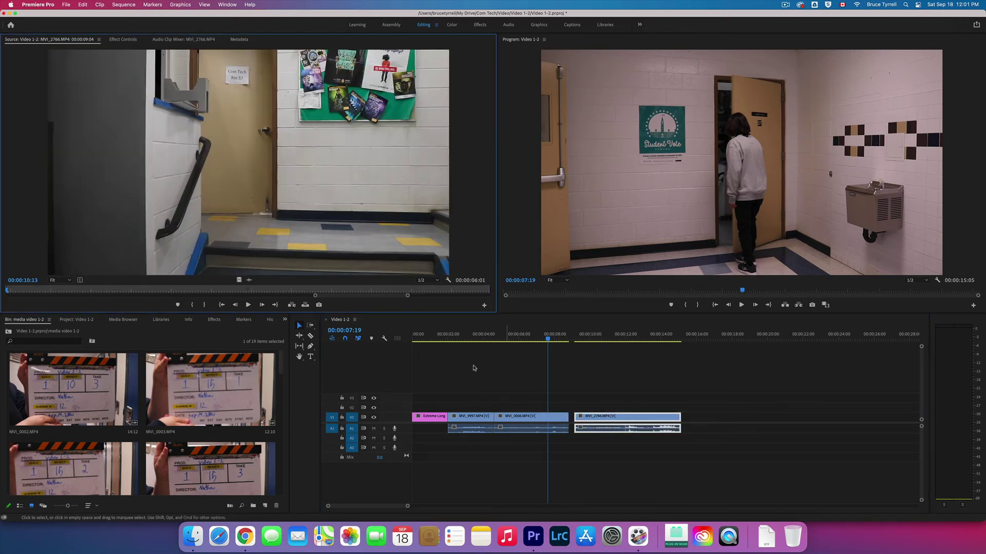
left_click_drag(409, 296, 458, 299)
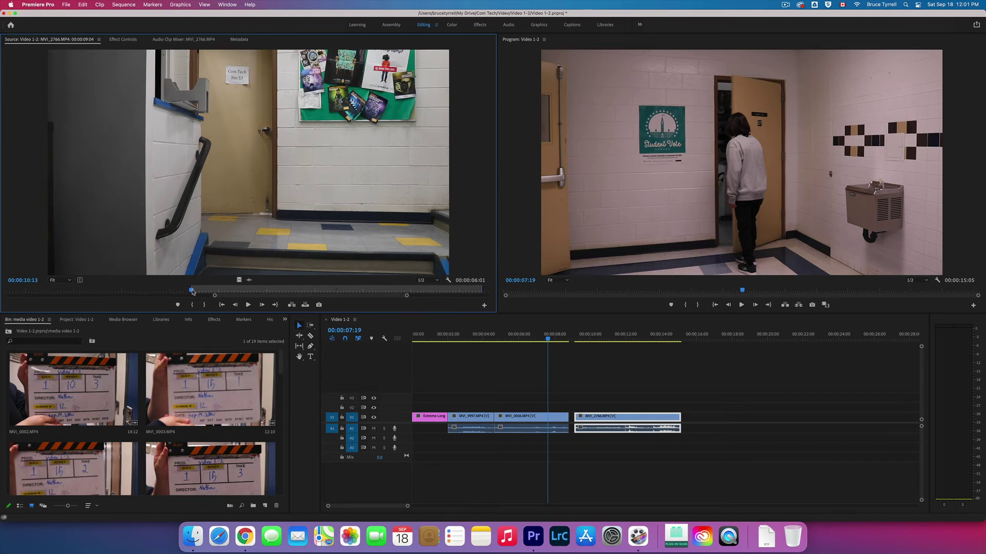
left_click_drag(193, 292, 272, 288)
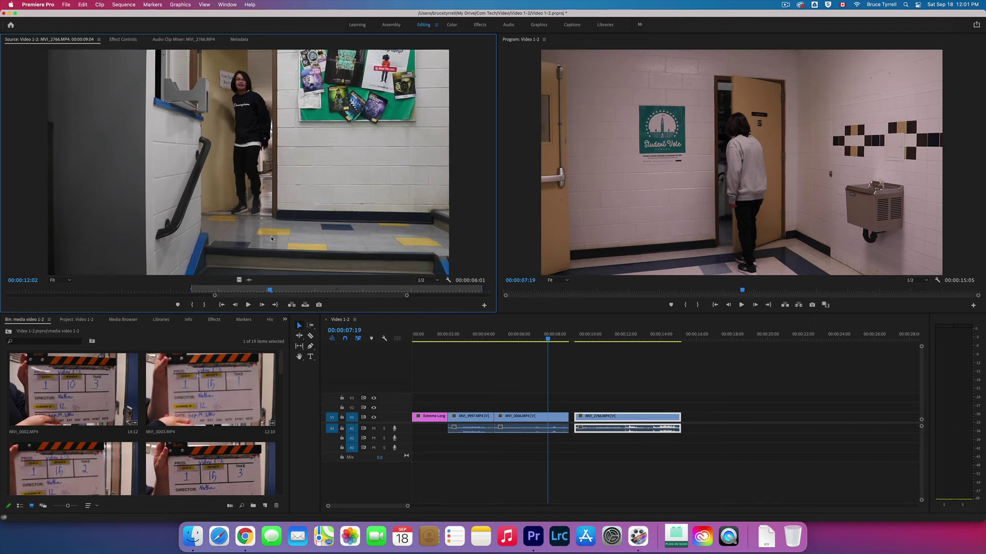
key("i")
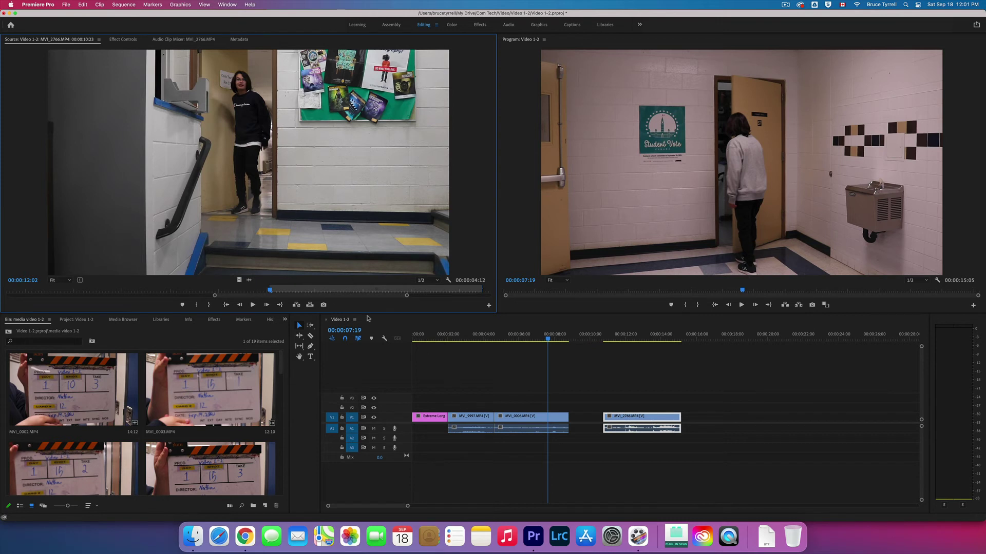
left_click_drag(634, 420, 600, 420)
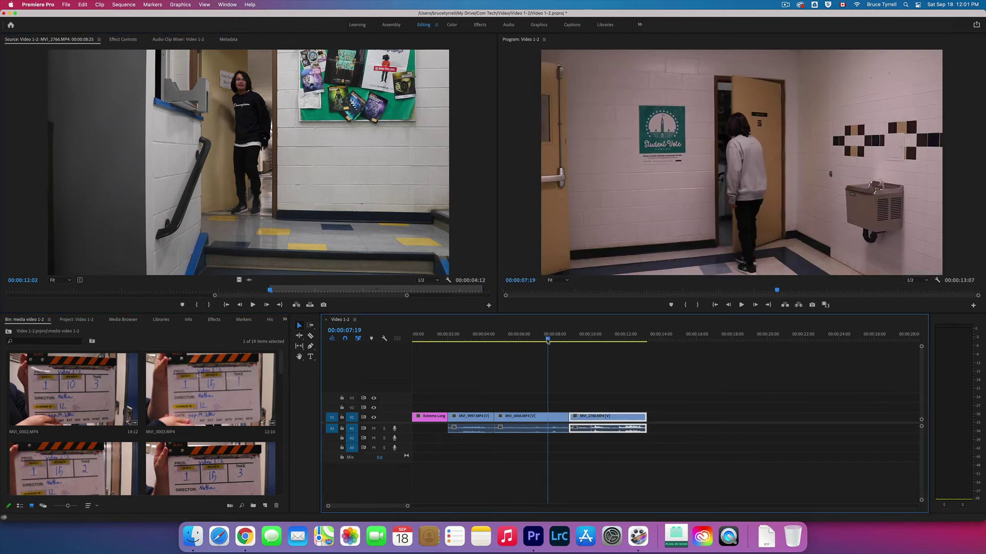
Play and scrub across the cut between MVI_0006.MP4 and MVI_2766.MP4 to check how the door action matches
mouse_move(548, 340)
left_mouse_down()
mouse_move(583, 343)
mouse_move(524, 343)
mouse_move(588, 344)
mouse_move(529, 343)
mouse_move(583, 344)
mouse_move(537, 350)
left_mouse_up()
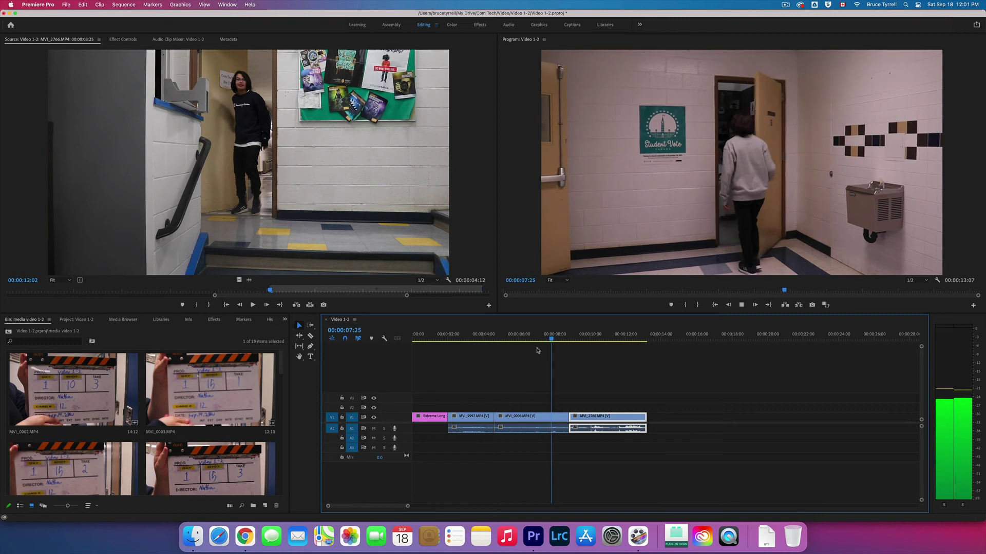
key("space")
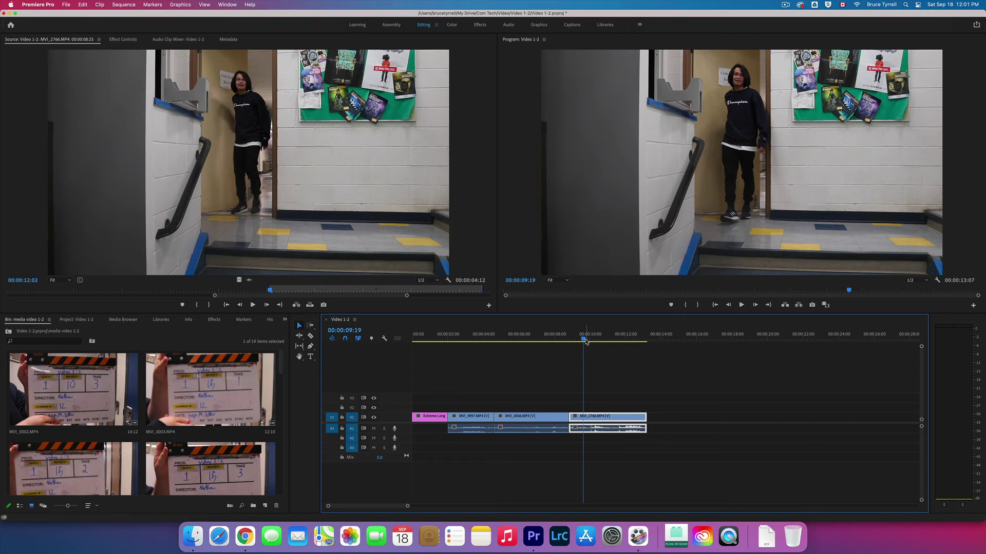
left_click_drag(583, 340, 578, 343)
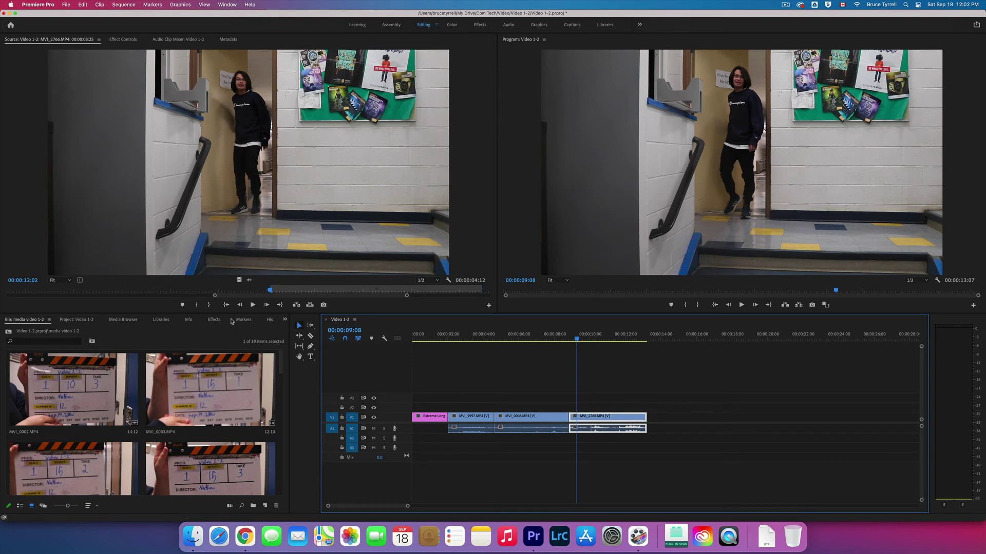
Revert the project history to the last Overwrite state, undoing the clip move and the trims
left_click(271, 320)
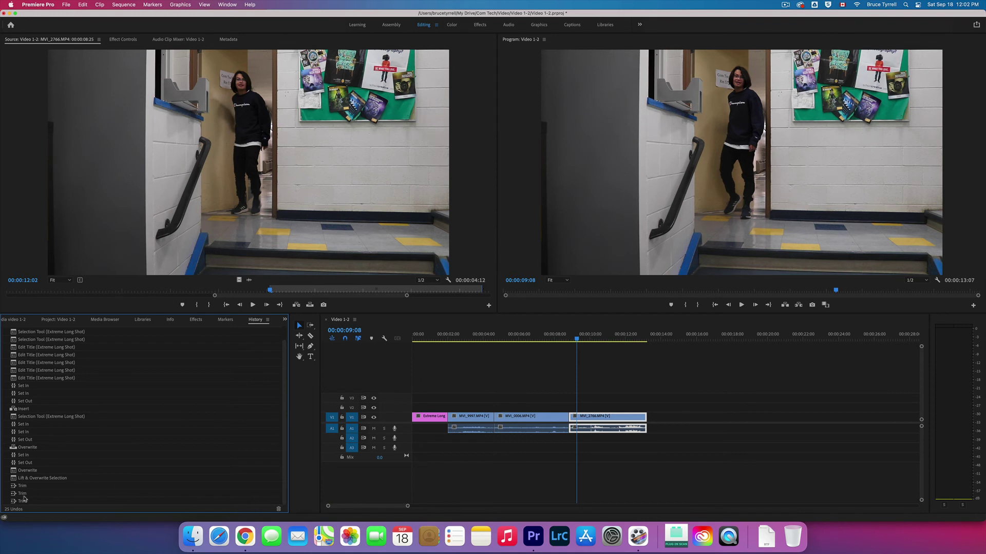
left_click(26, 471)
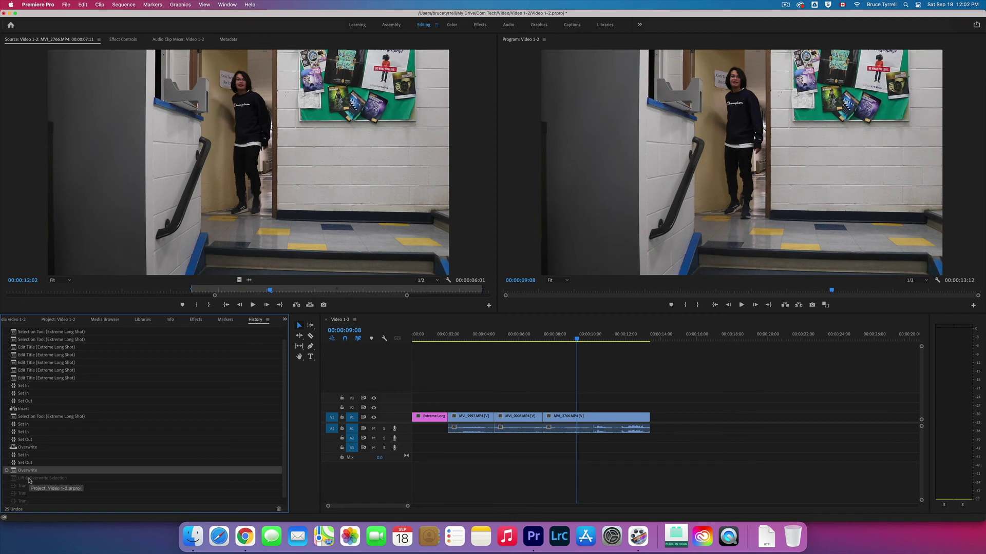
left_click(29, 479)
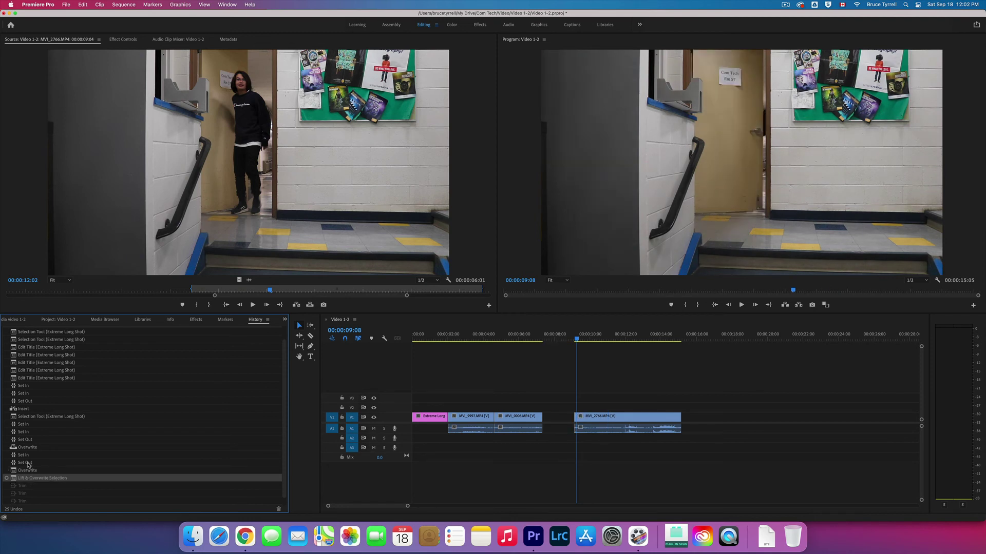
left_click(28, 472)
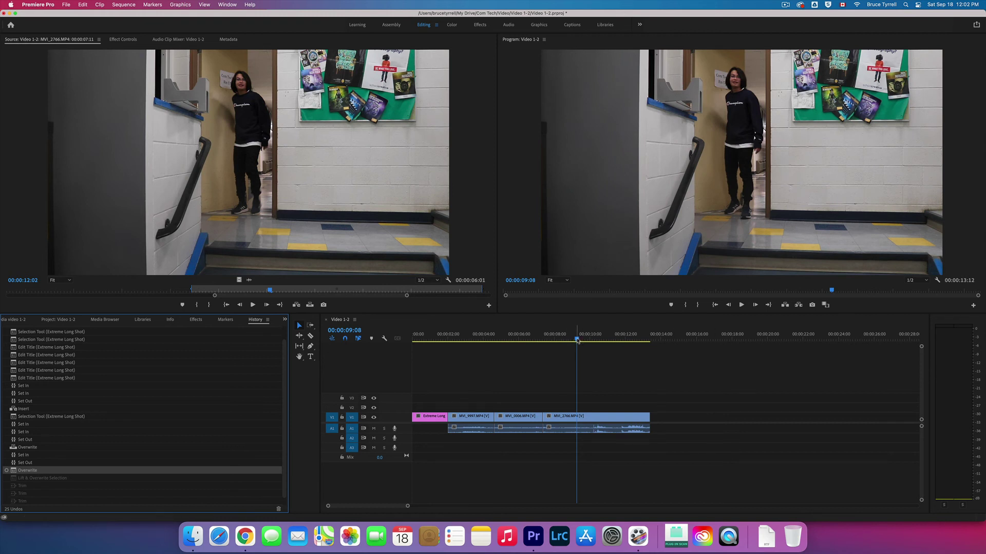
Examine the doorway action in MVI_2766.MP4 around 00:00:09:02 and return the playhead to the start of MVI_0006.MP4
left_click(591, 368)
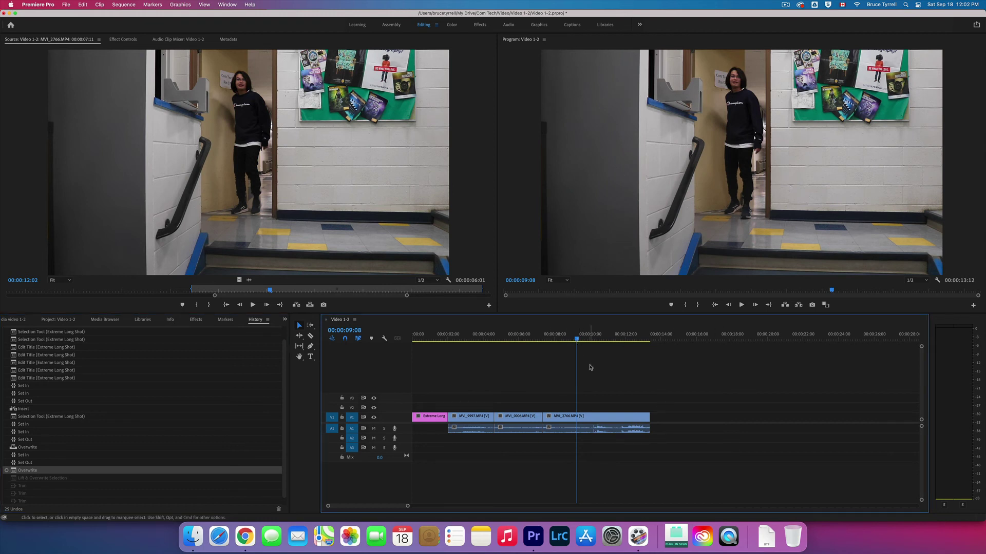
key("End")
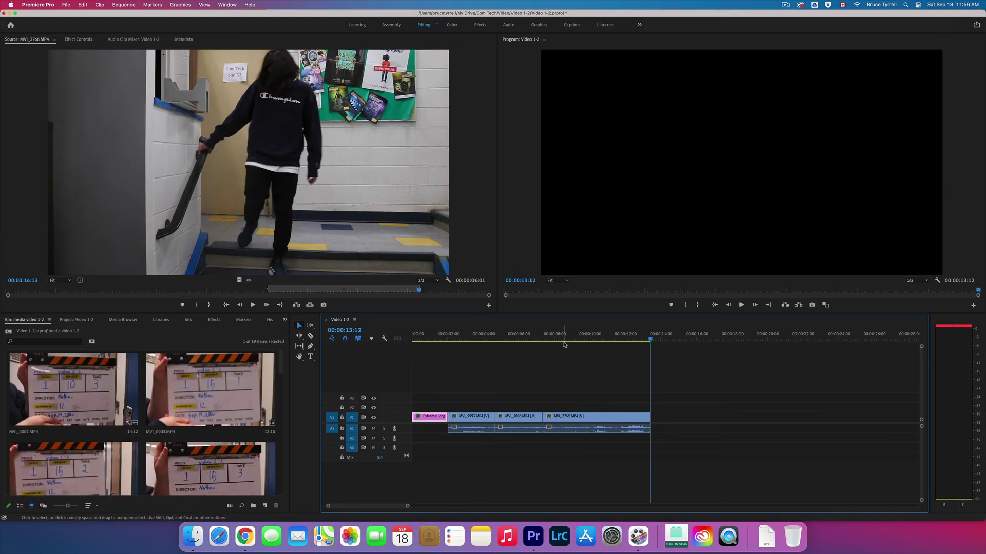
mouse_move(569, 340)
left_mouse_down()
mouse_move(530, 339)
mouse_move(582, 338)
mouse_move(523, 339)
mouse_move(575, 338)
left_mouse_up()
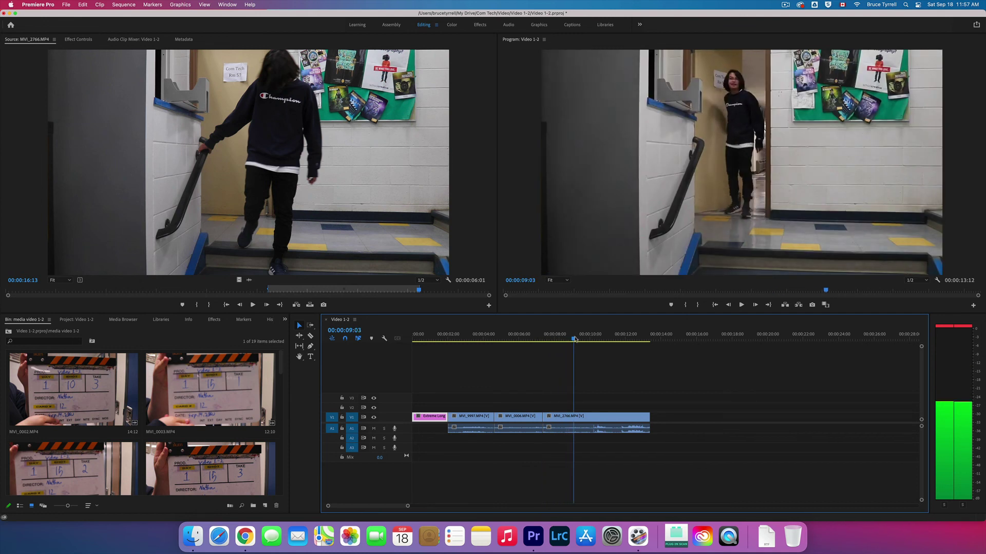
key("Left")
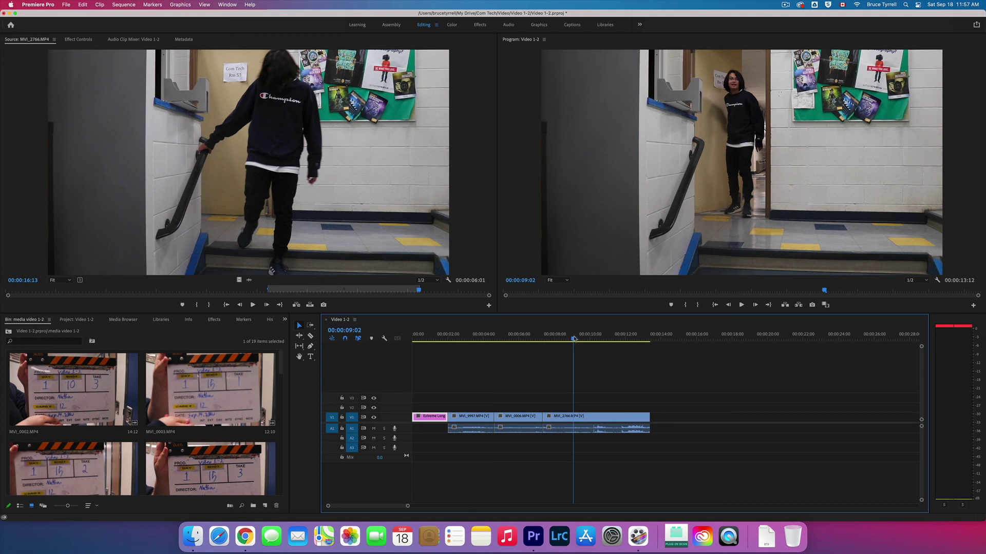
key("Up")
key("Up")
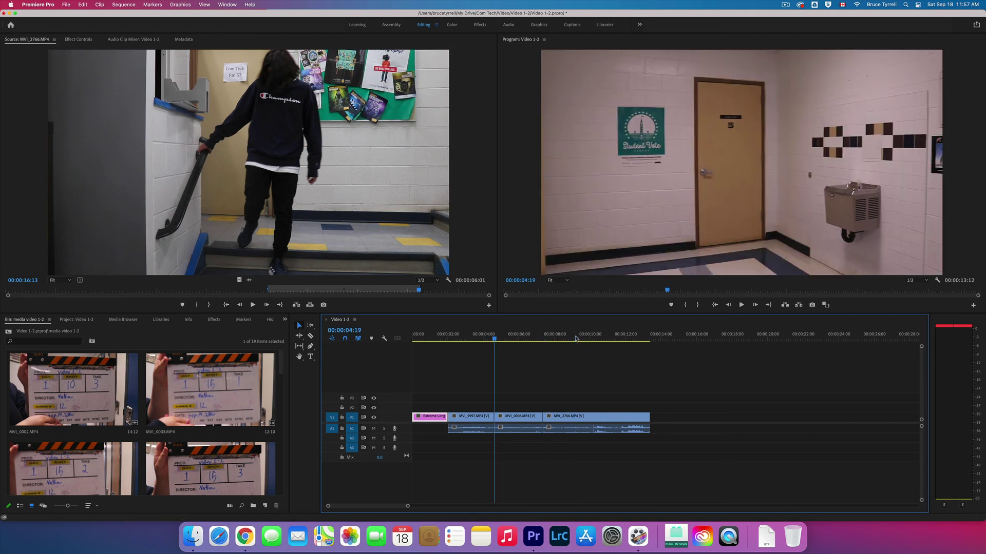